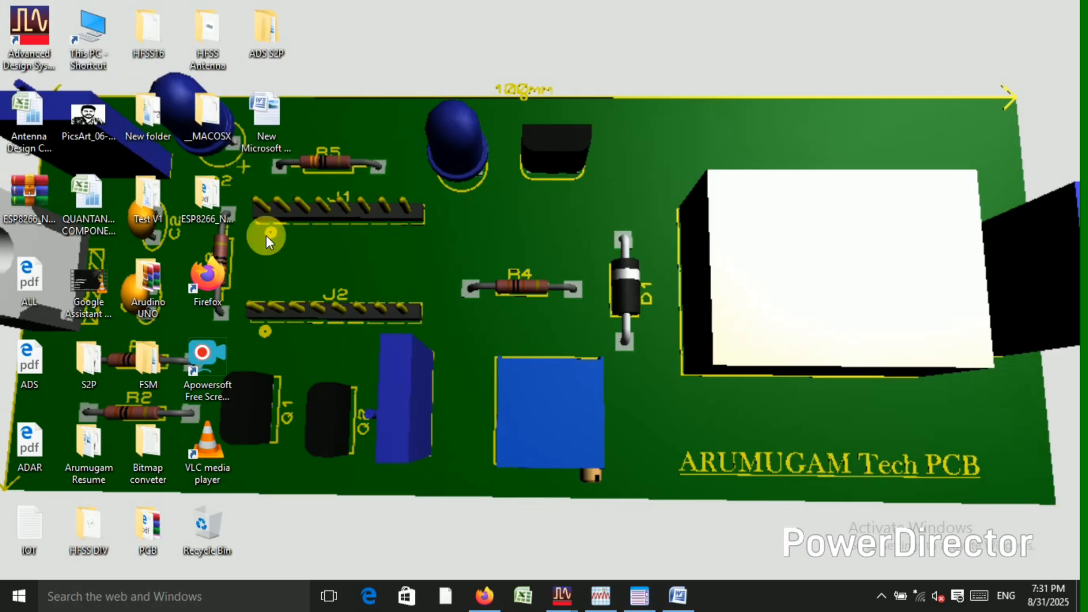
Switch to Advanced Design System and open the AMP cell's schematic in a maximized window.
click(572, 600)
click(481, 541)
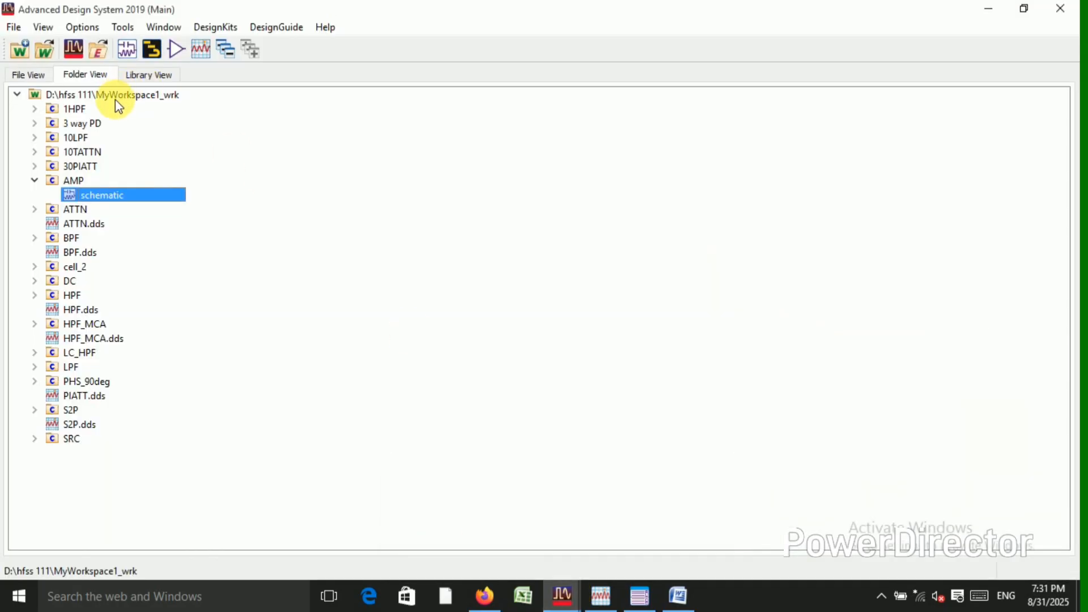
double_click(104, 200)
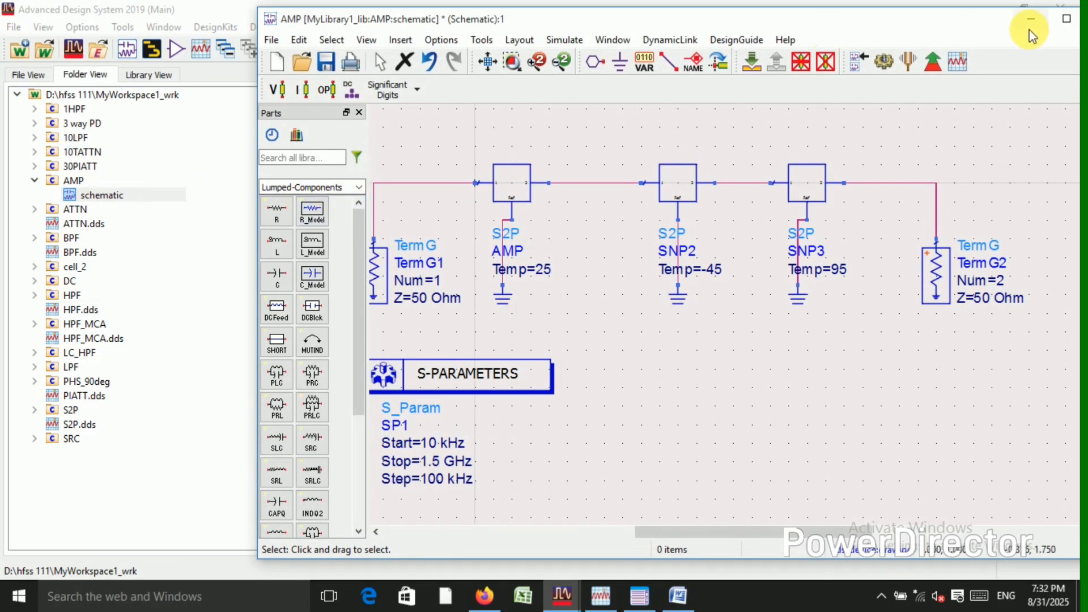
click(1066, 20)
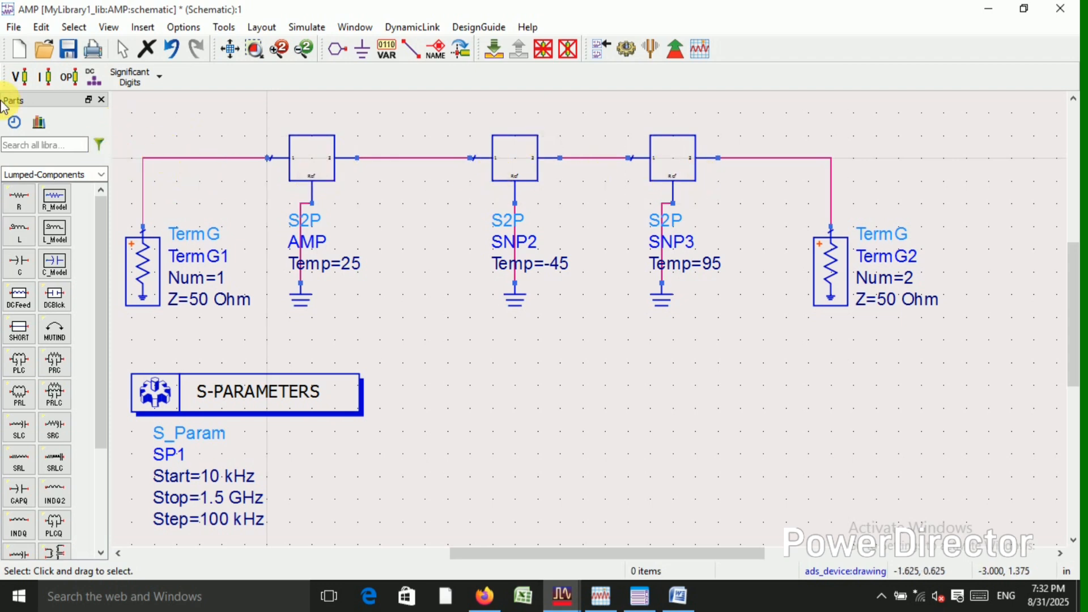
click(60, 145)
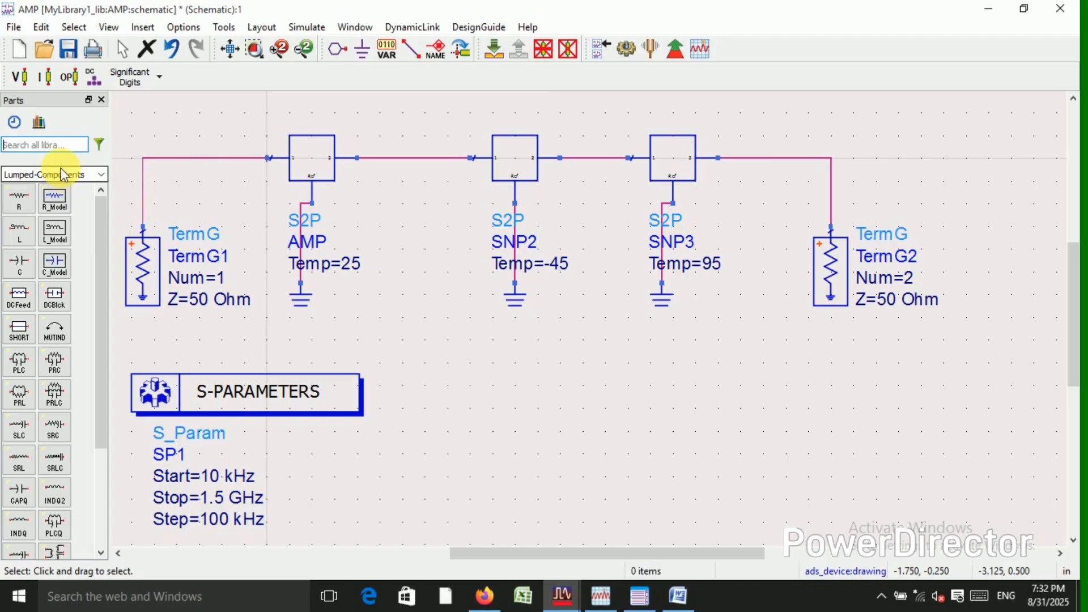
text(s2p)
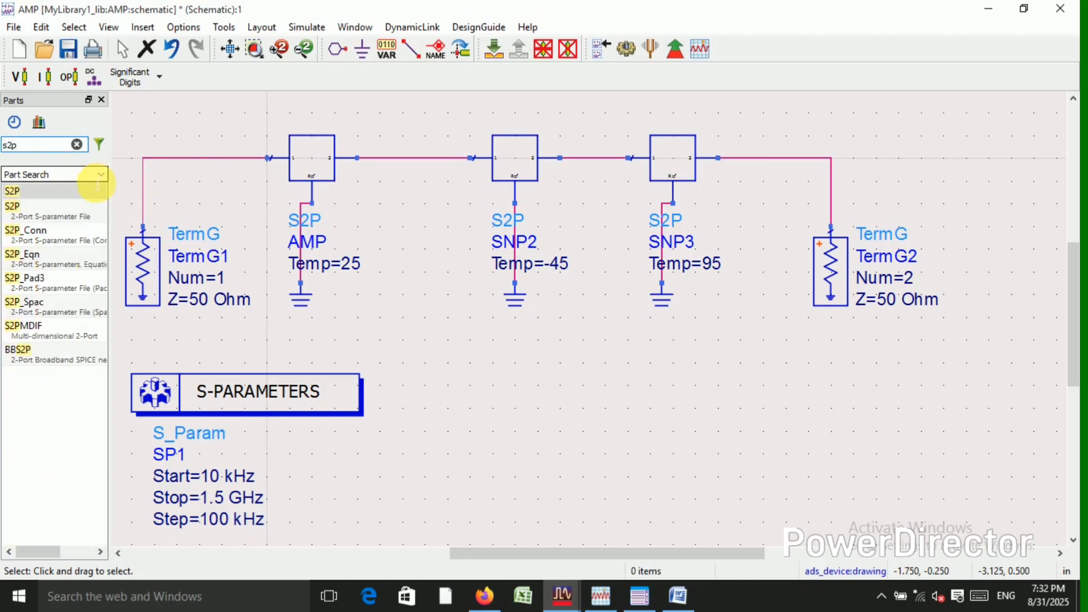
click(46, 210)
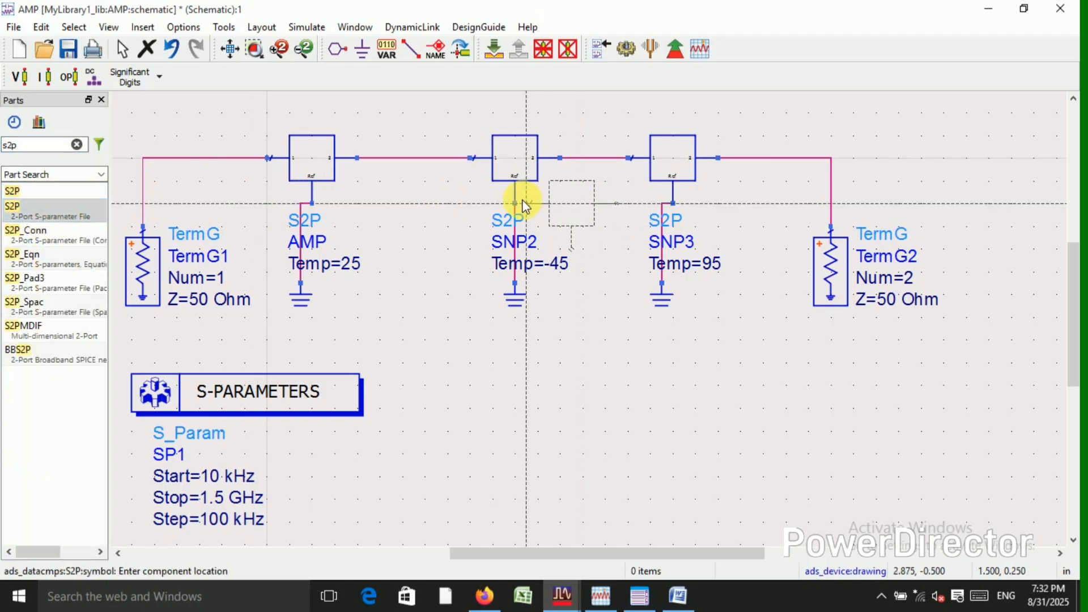
key(Escape)
click(77, 144)
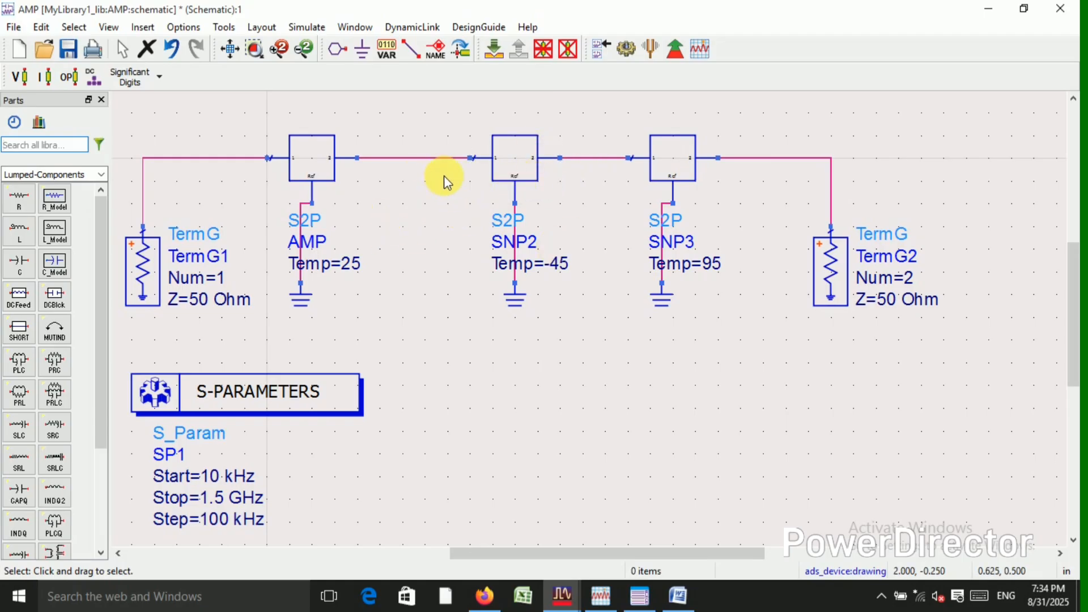
Deactivate and short the SNP2 and SNP3 S2P components, leaving only AMP active between the terminations.
click(506, 161)
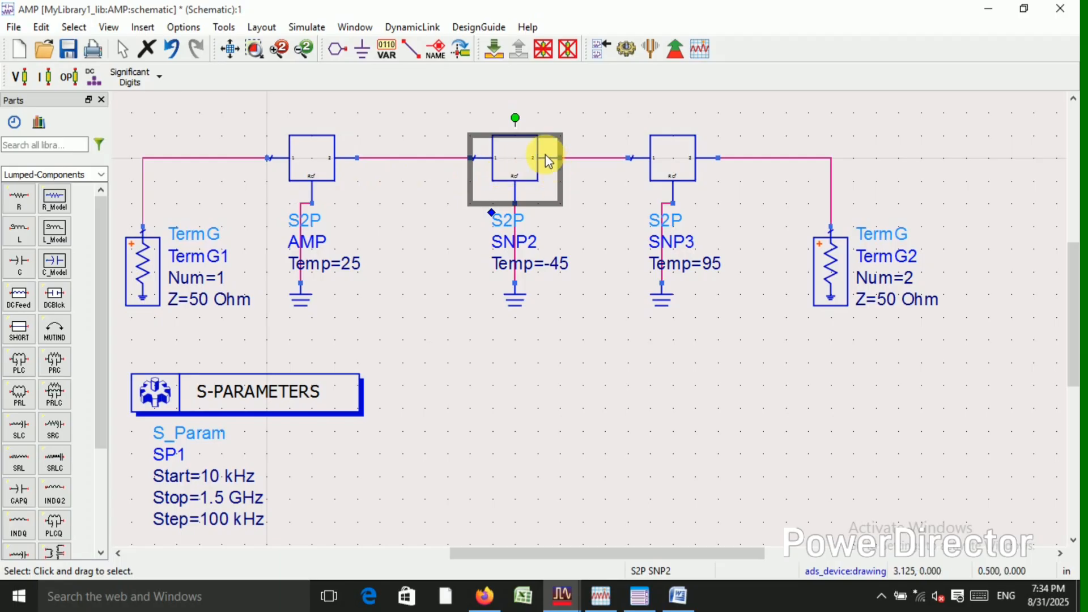
click(543, 54)
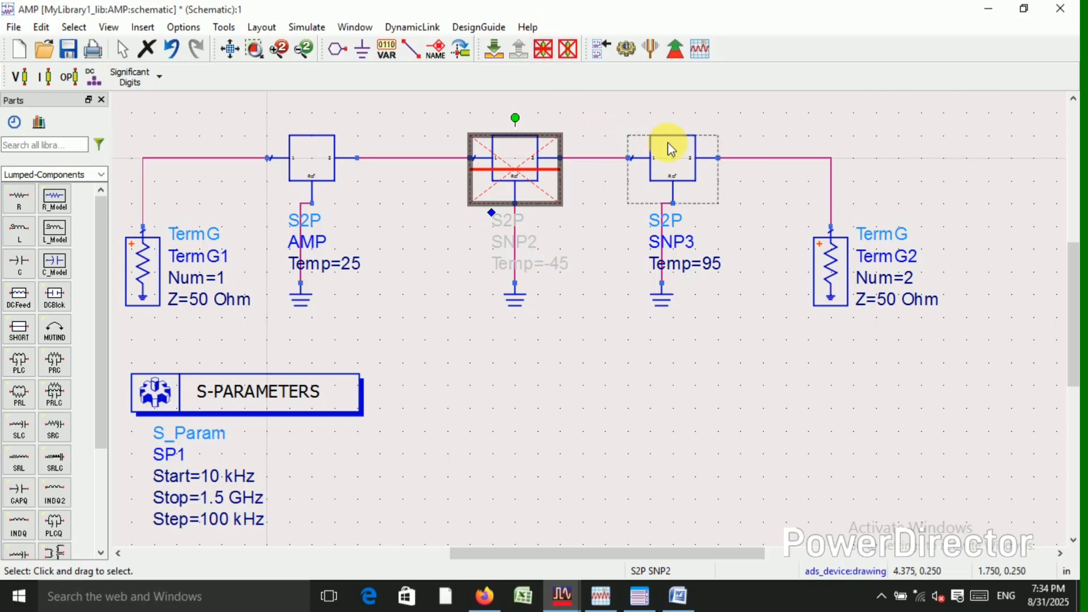
click(678, 147)
click(541, 49)
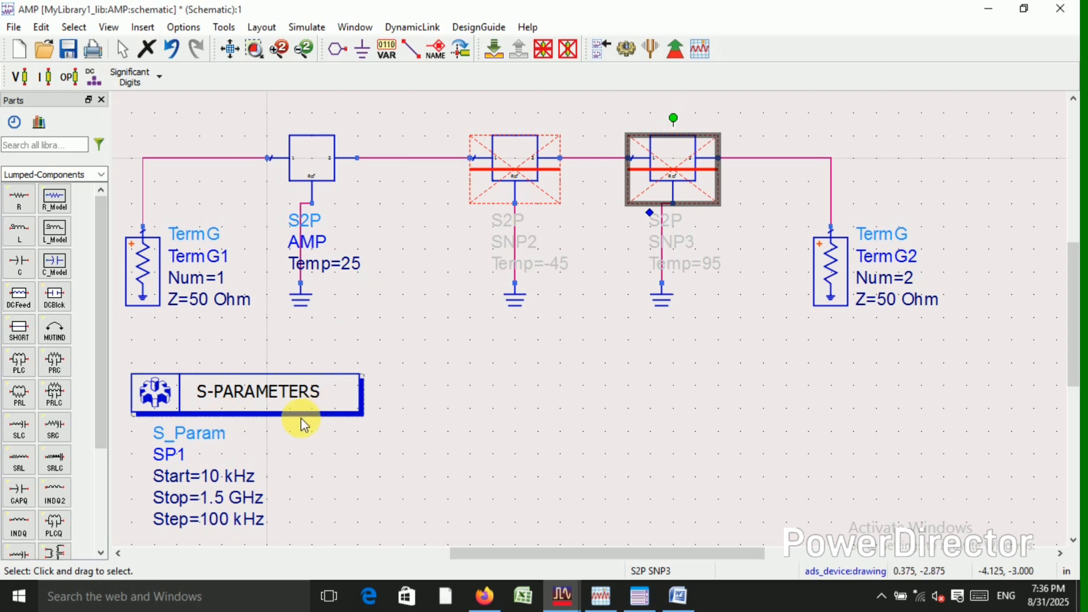
Examine the SP1 start, stop and step frequencies along with the S2P blocks and terminations in the schematic.
scroll(501, 355, up, 1)
scroll(501, 355, up, 1)
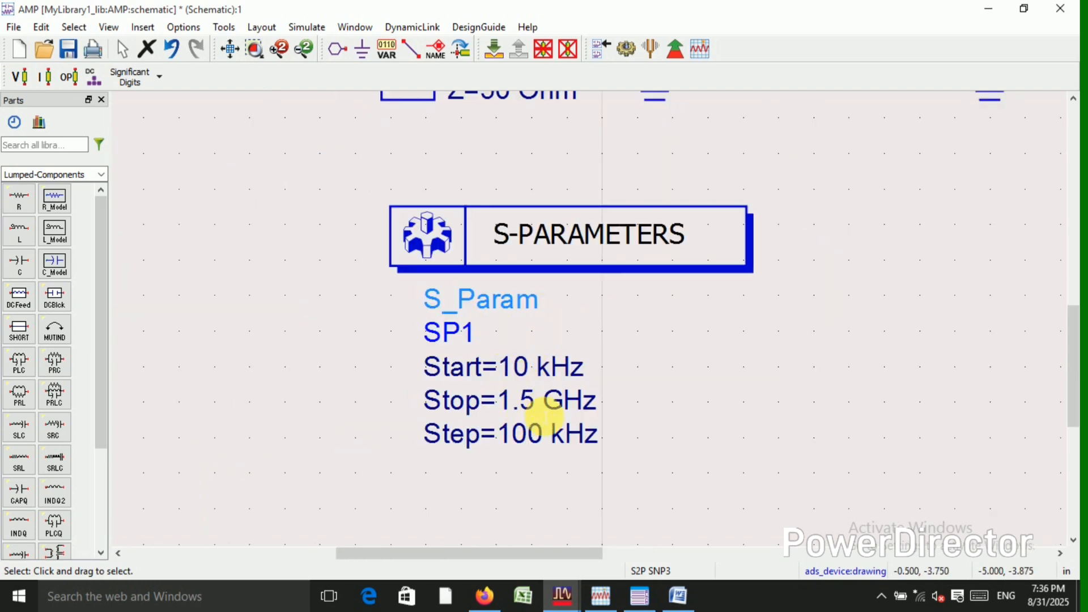
scroll(561, 448, down, 1)
scroll(953, 210, down, 2)
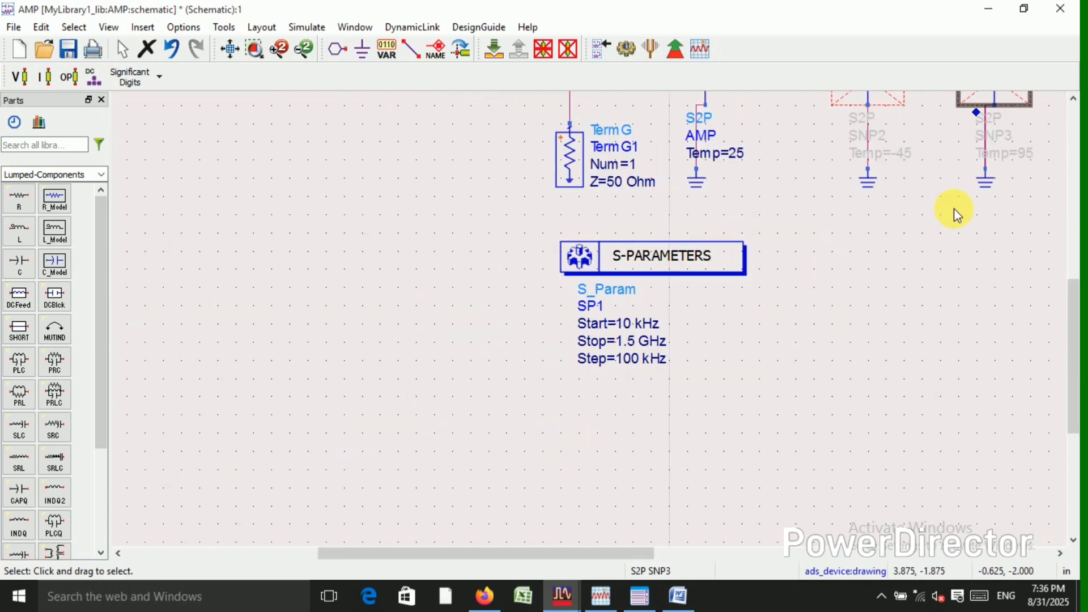
scroll(656, 296, up, 1)
scroll(515, 355, up, 1)
scroll(357, 483, up, 1)
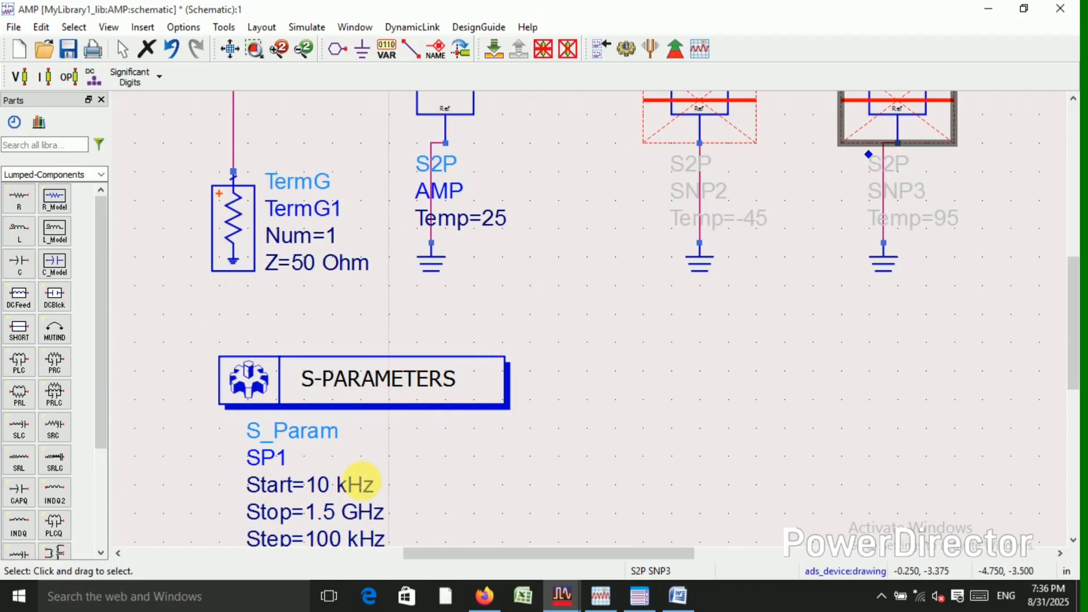
scroll(490, 321, up, 1)
scroll(567, 320, down, 3)
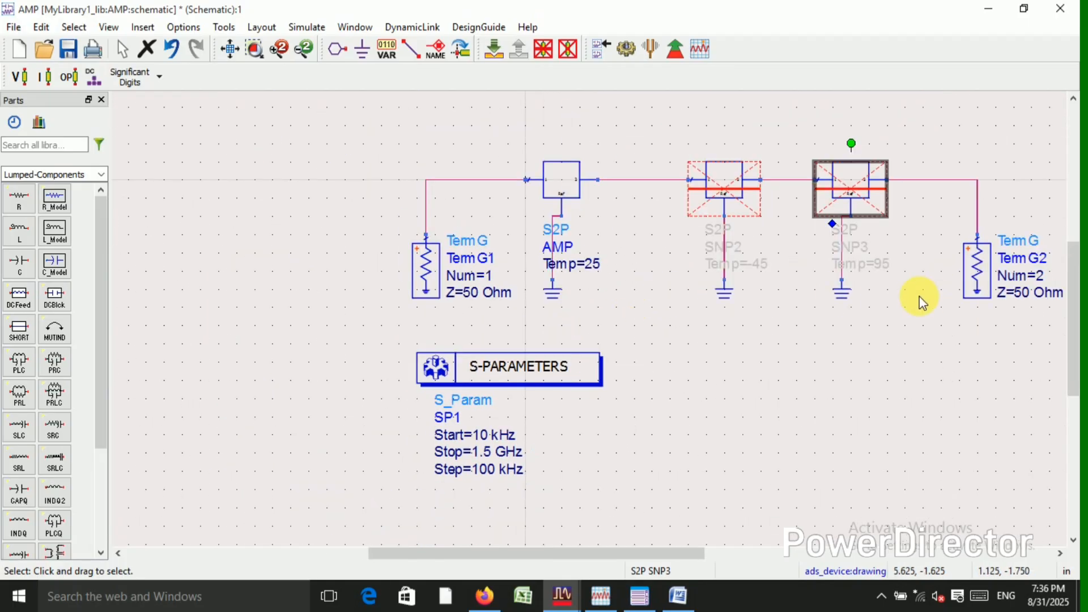
scroll(793, 305, up, 1)
scroll(601, 314, down, 1)
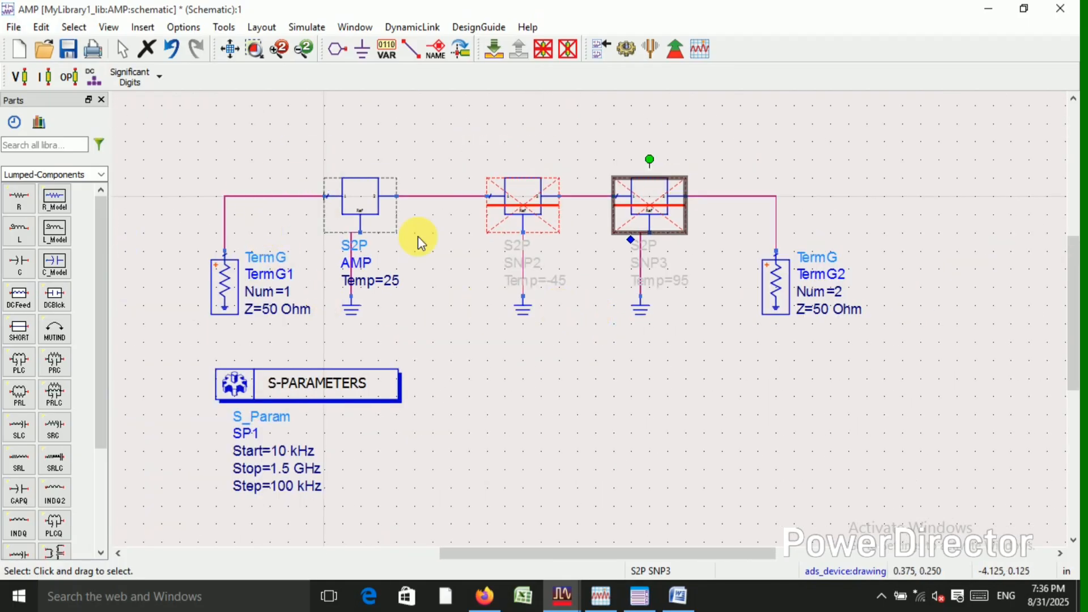
Run the S-parameter simulation for the AMP component and enlarge the resulting S-parameter plot.
click(626, 49)
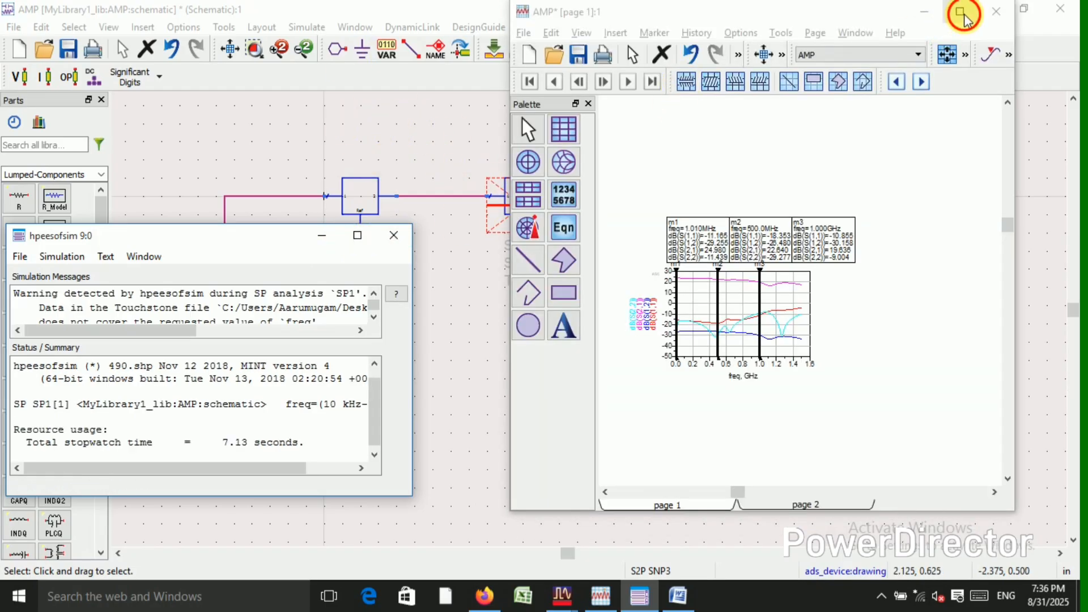
click(965, 12)
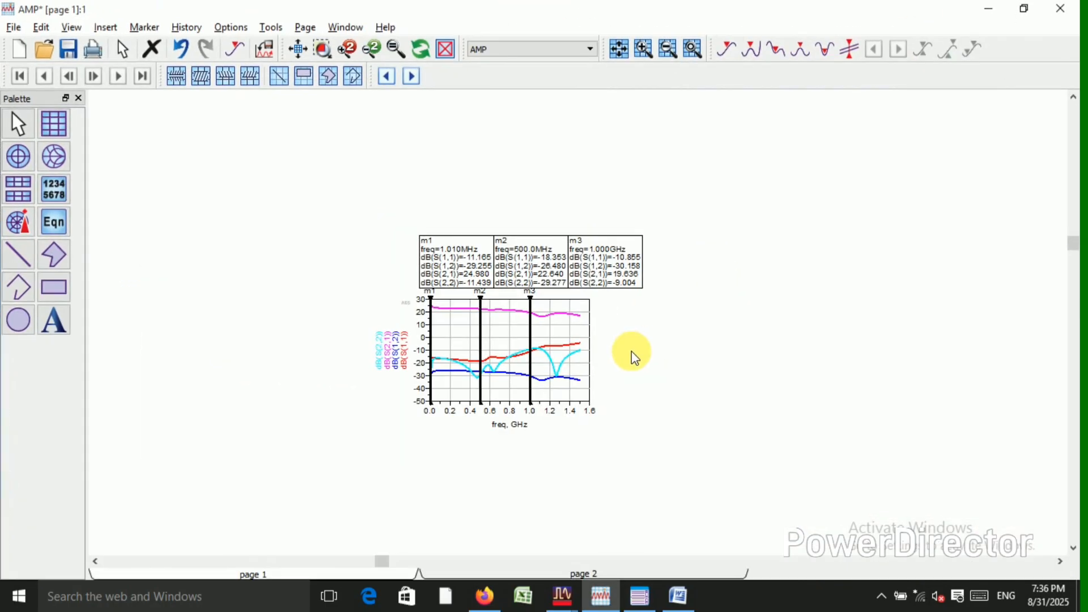
scroll(566, 340, up, 2)
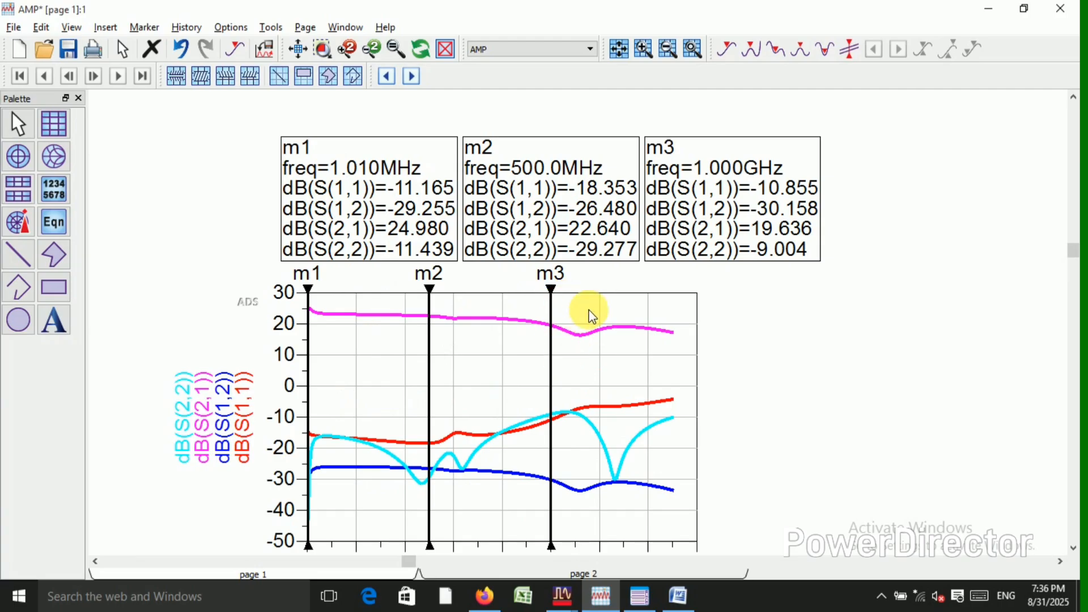
scroll(567, 329, down, 1)
scroll(481, 272, up, 1)
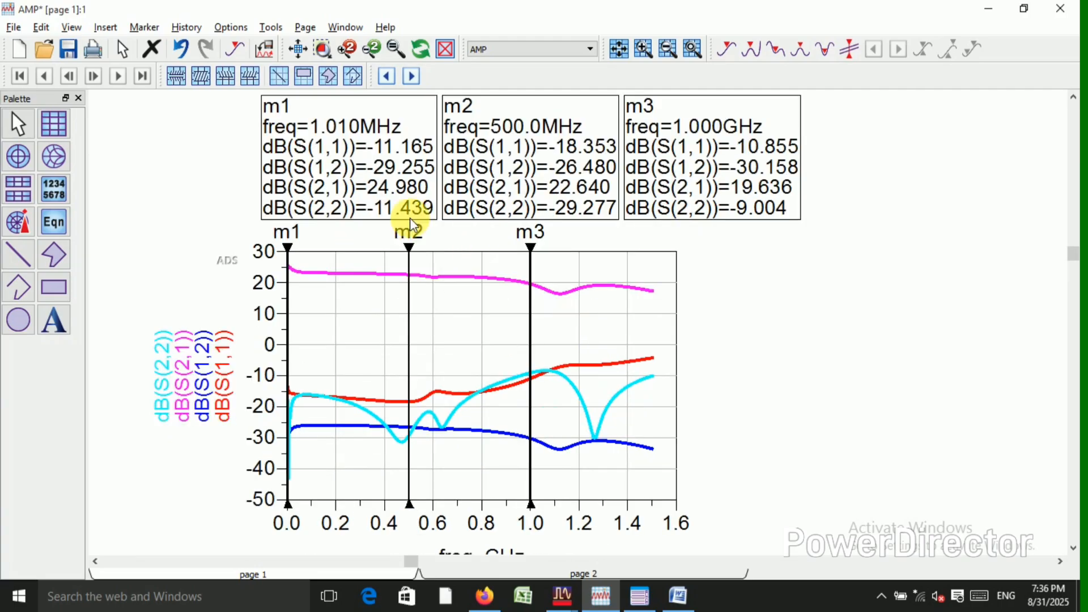
Set the frequency of marker m1 on the S-parameter plot to 1M.
double_click(347, 127)
text(1M)
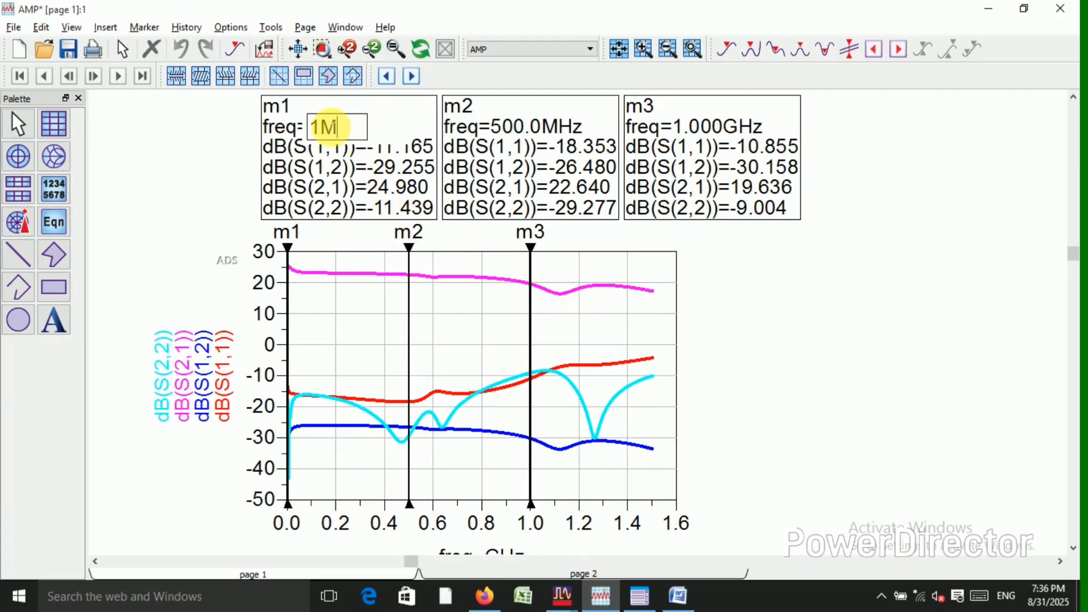
key(Return)
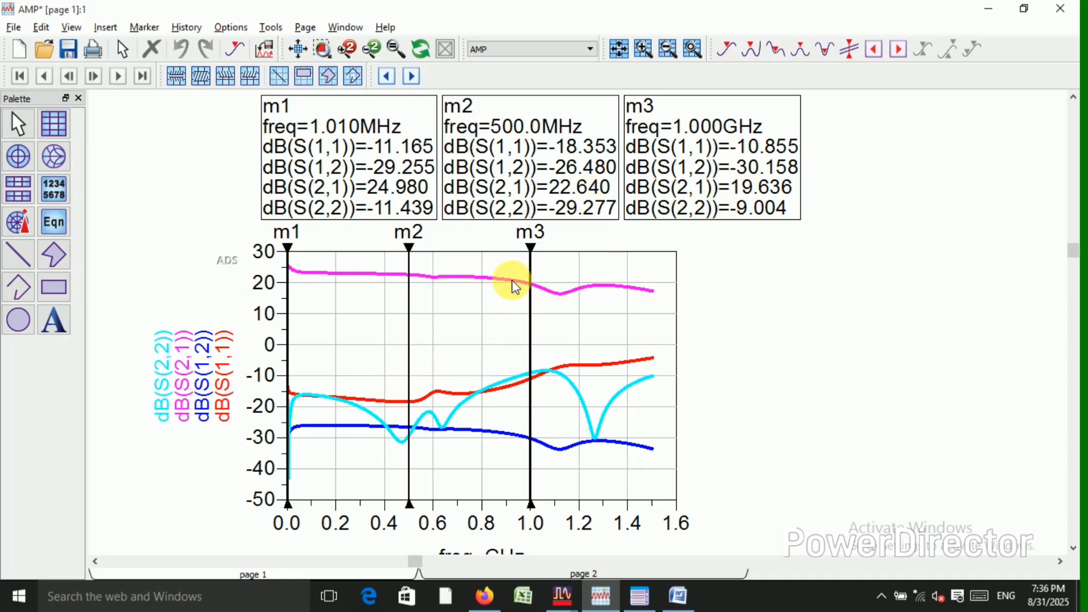
Read the dB(S(2,1)) gain along its trace between markers m1 and m2.
click(308, 276)
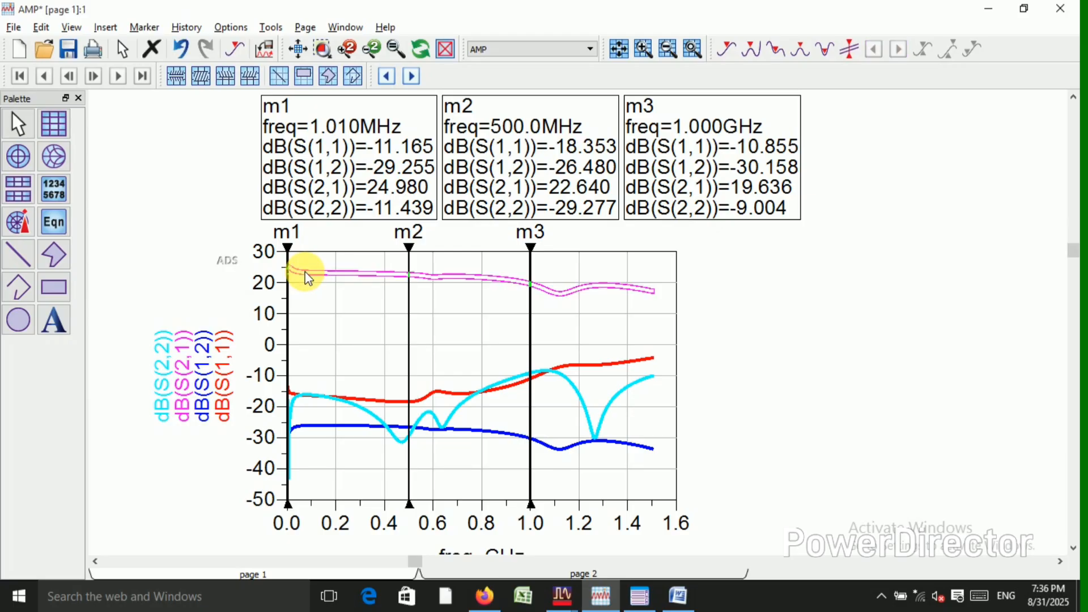
mouse_move(306, 273)
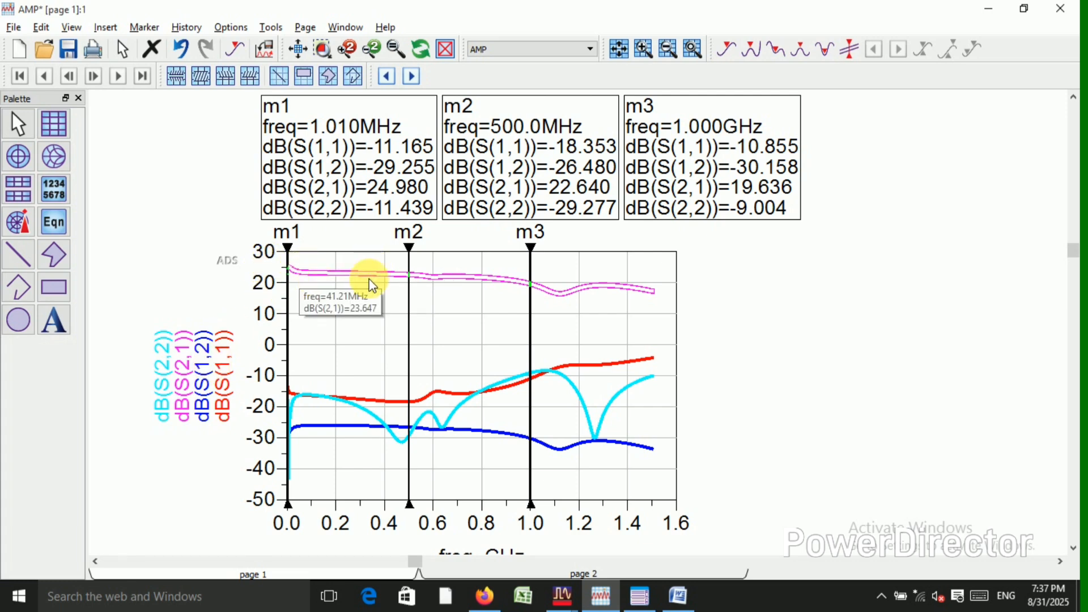
mouse_move(408, 278)
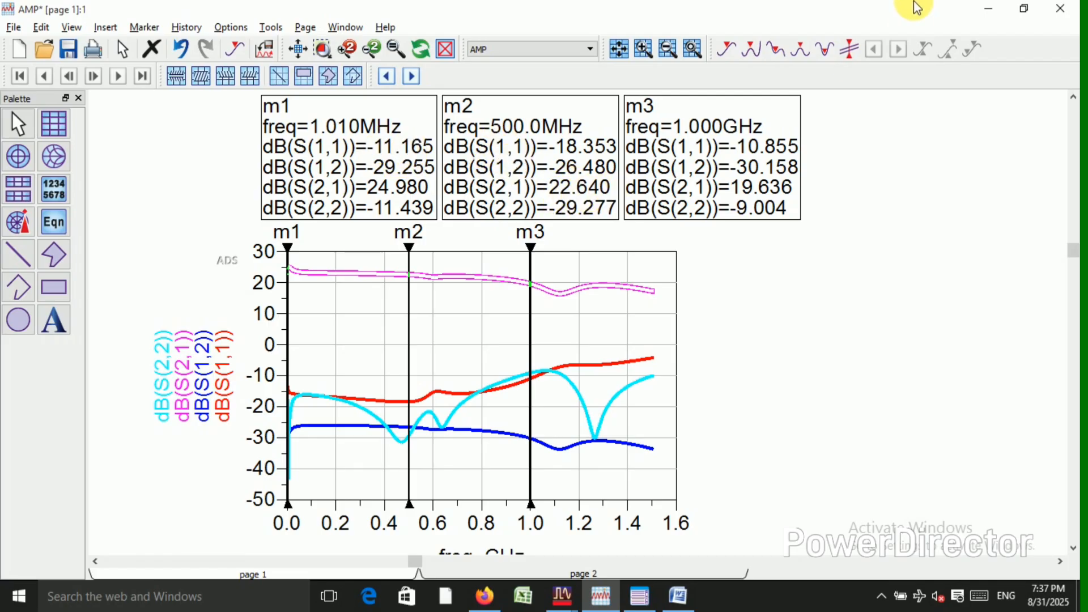
Turn on history for the S-parameter plot and return to the AMP schematic.
right_click(565, 324)
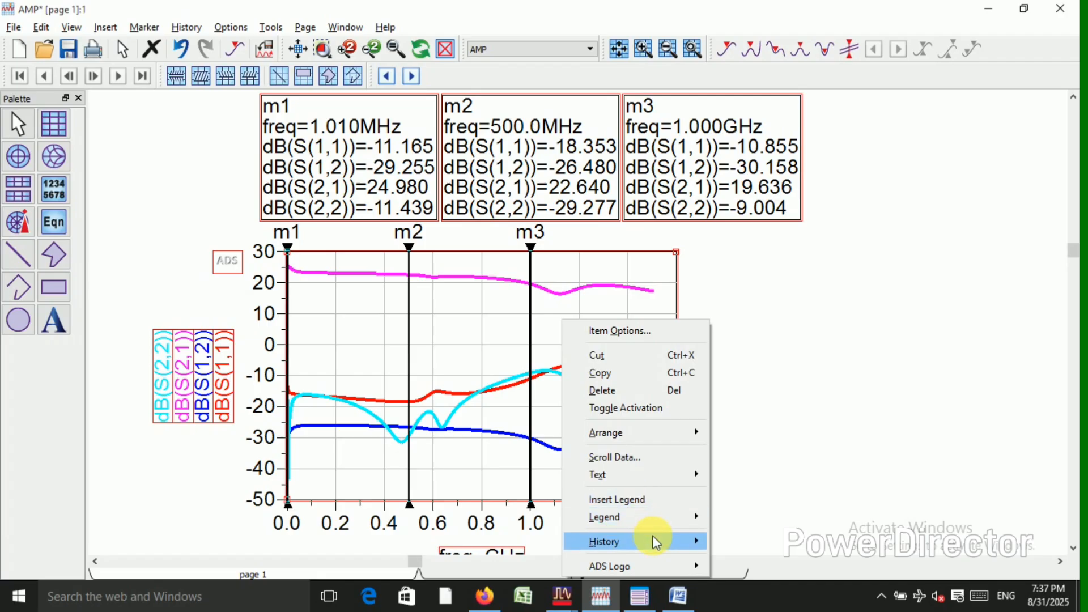
click(737, 544)
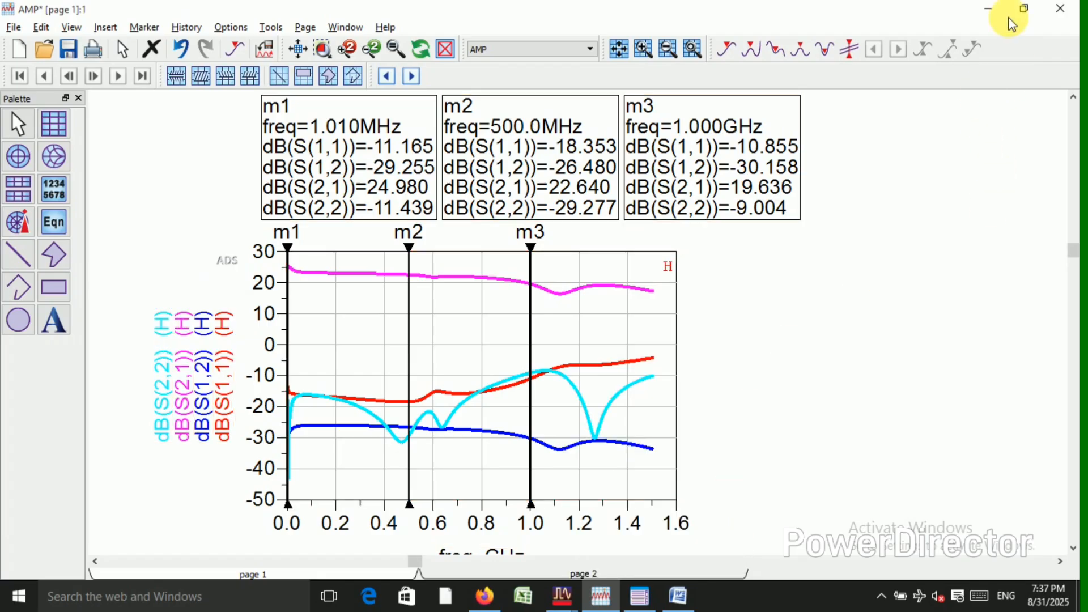
click(994, 8)
click(314, 237)
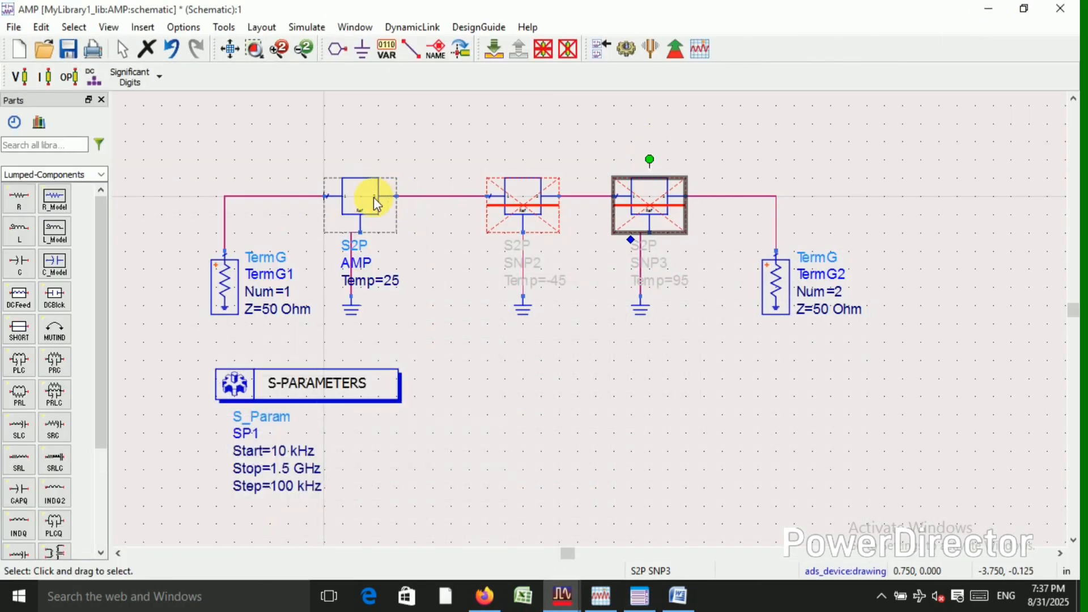
Deactivate and short the AMP component and reactivate the SNP2 component with Temp=-45.
click(372, 198)
click(547, 51)
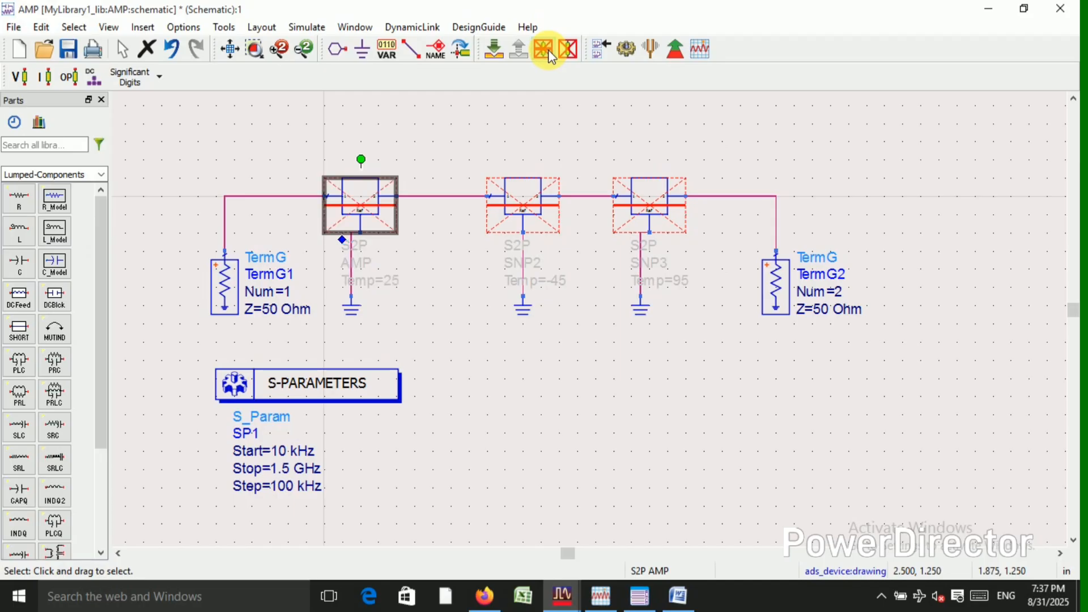
click(523, 203)
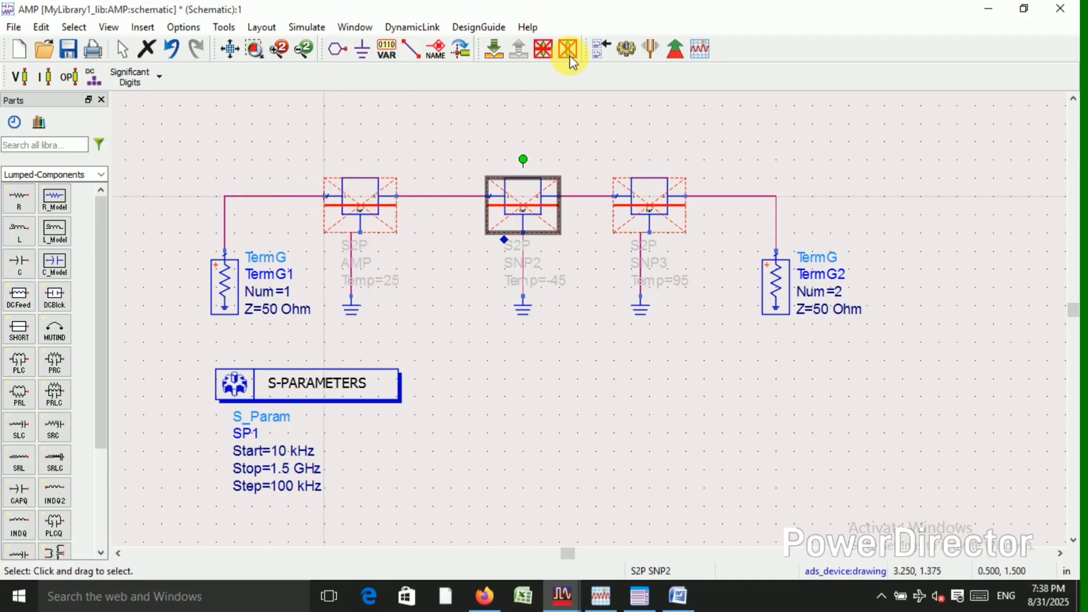
click(543, 50)
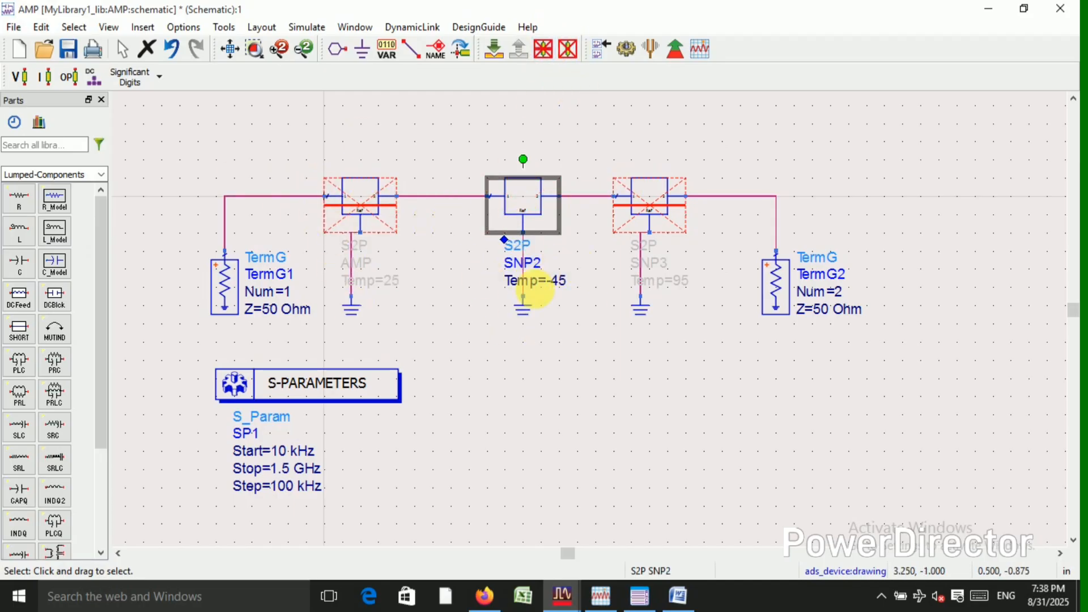
Simulate the schematic with SNP2 active and enlarge the updated S-parameter plot.
click(628, 49)
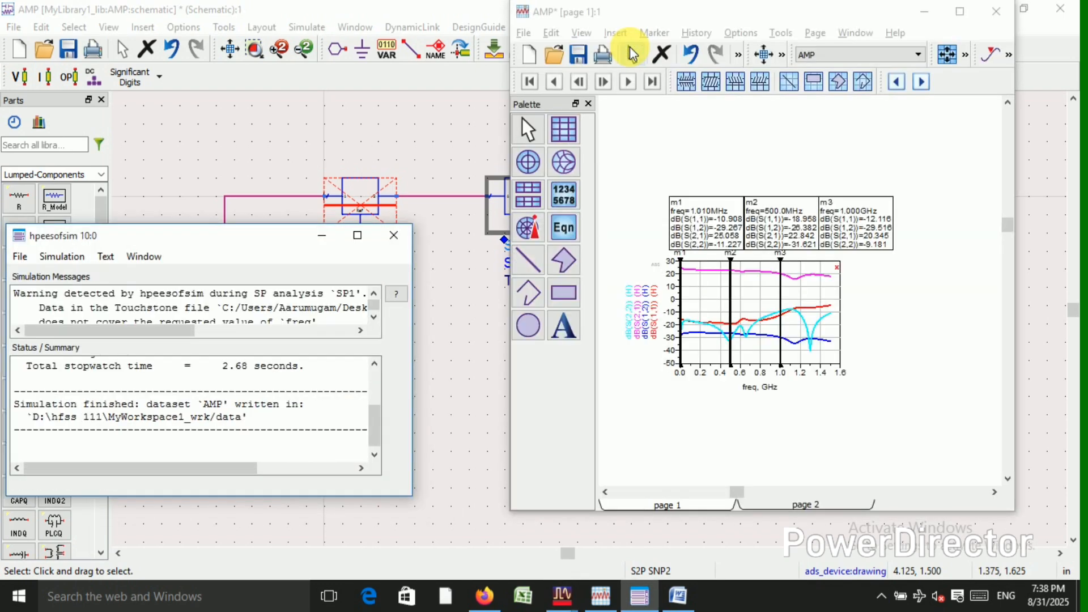
click(955, 9)
scroll(606, 339, up, 2)
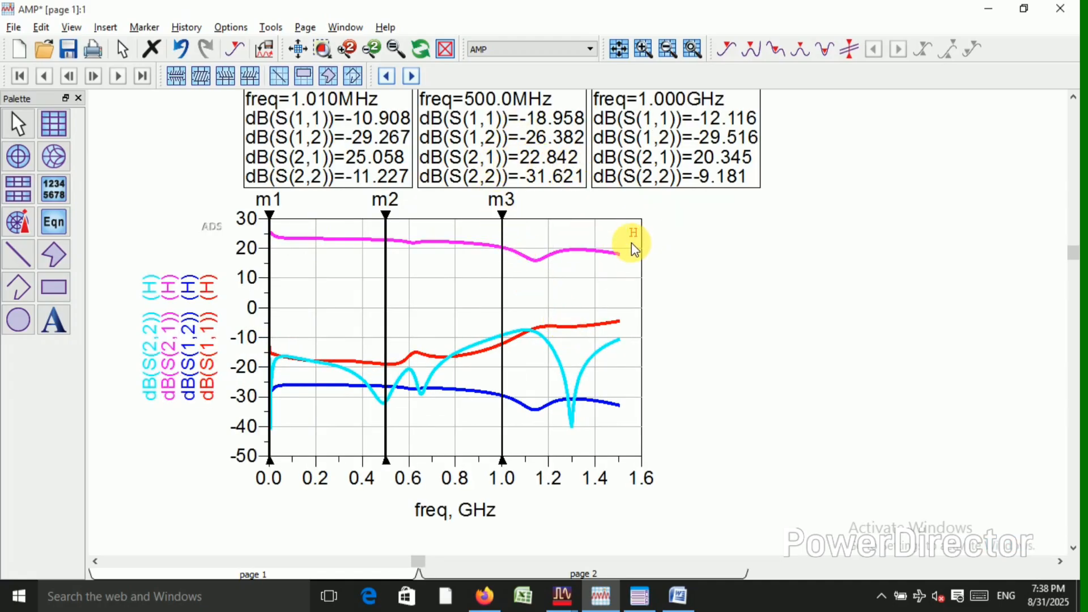
Switch to the Word document and compare the captured S-parameter plots and their marker values.
click(673, 592)
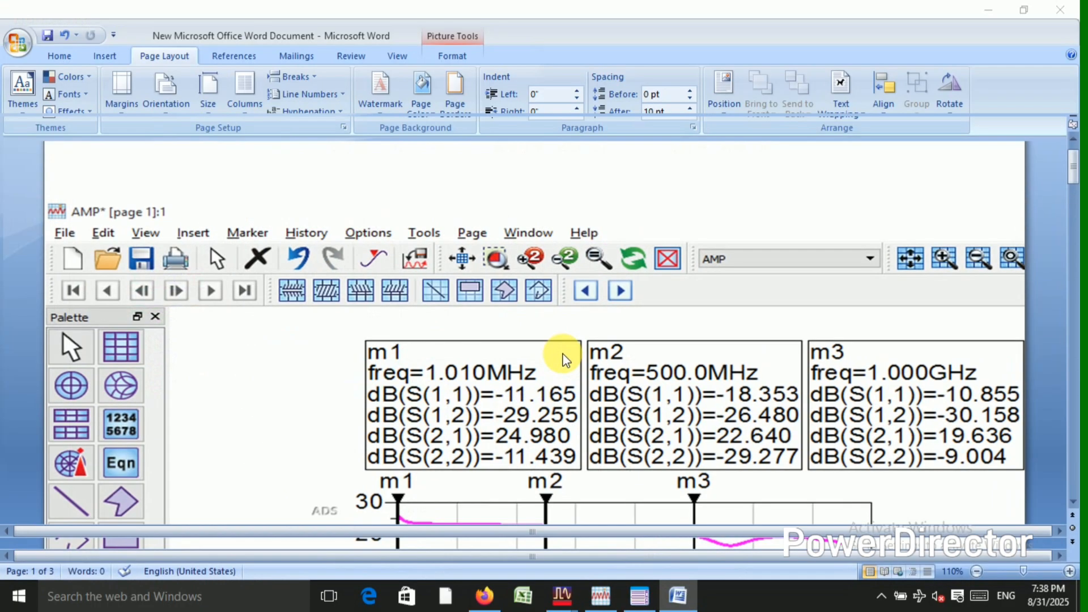
scroll(501, 304, down, 4)
scroll(502, 304, down, 2)
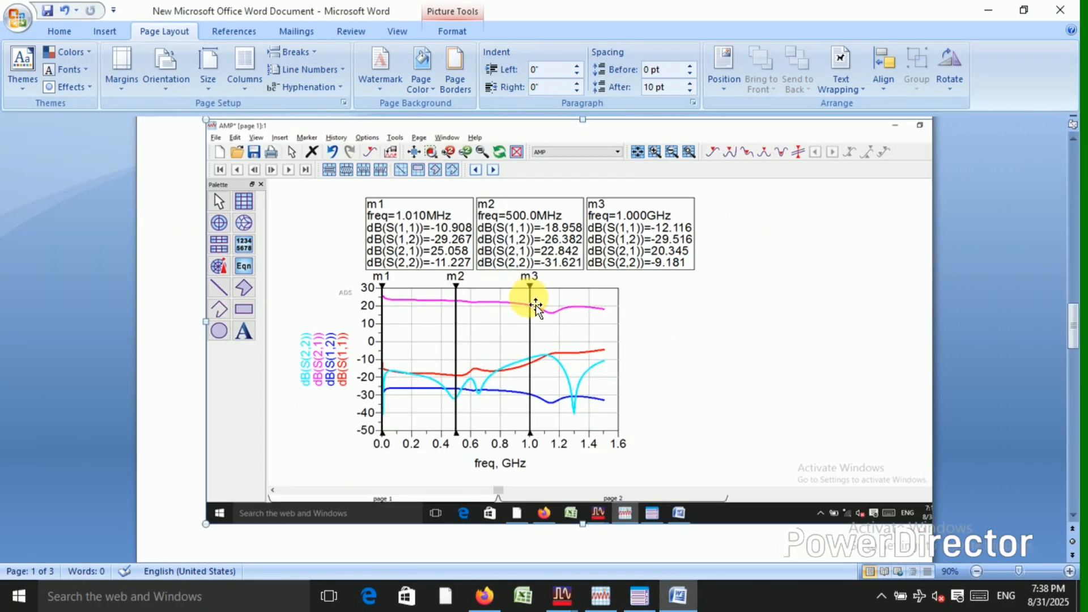
scroll(507, 296, up, 5)
scroll(525, 303, up, 10)
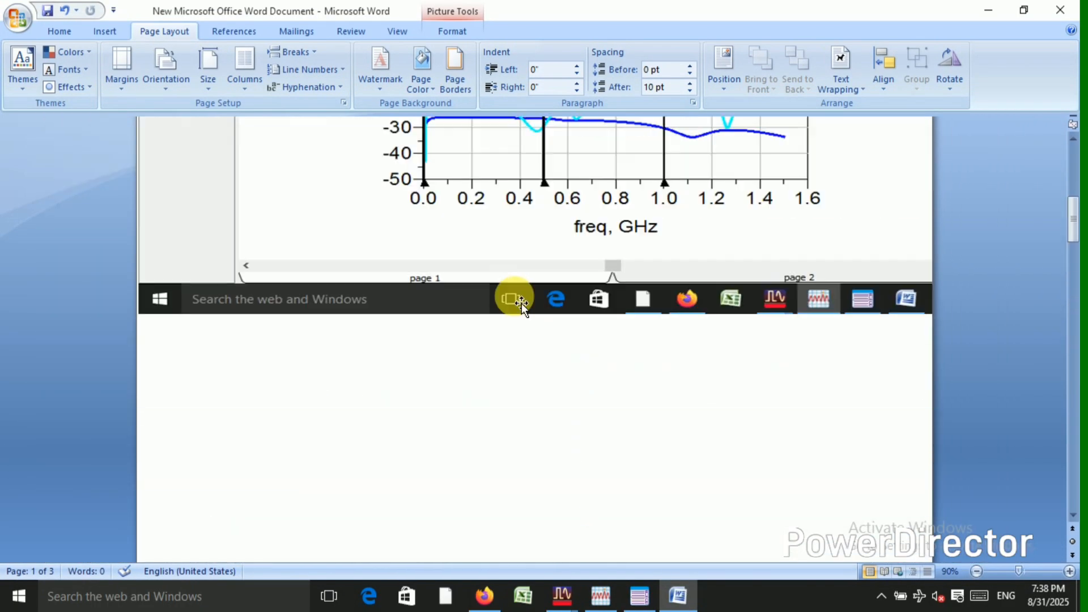
Review the captured S-parameter plots and marker tables on the first two pages of the Word document.
scroll(517, 295, down, 5)
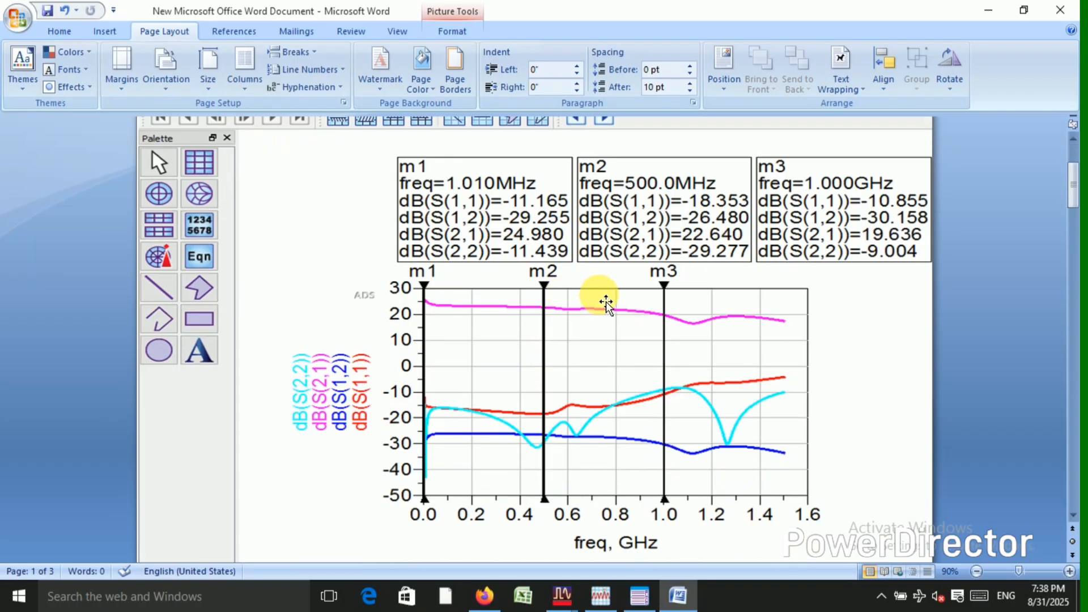
scroll(726, 260, down, 15)
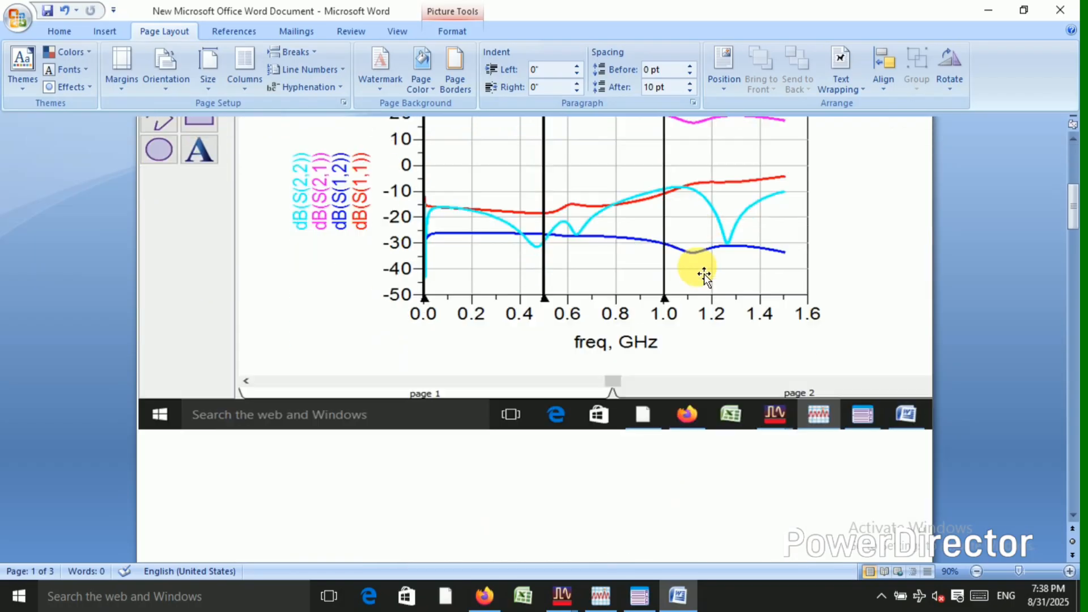
scroll(696, 271, down, 5)
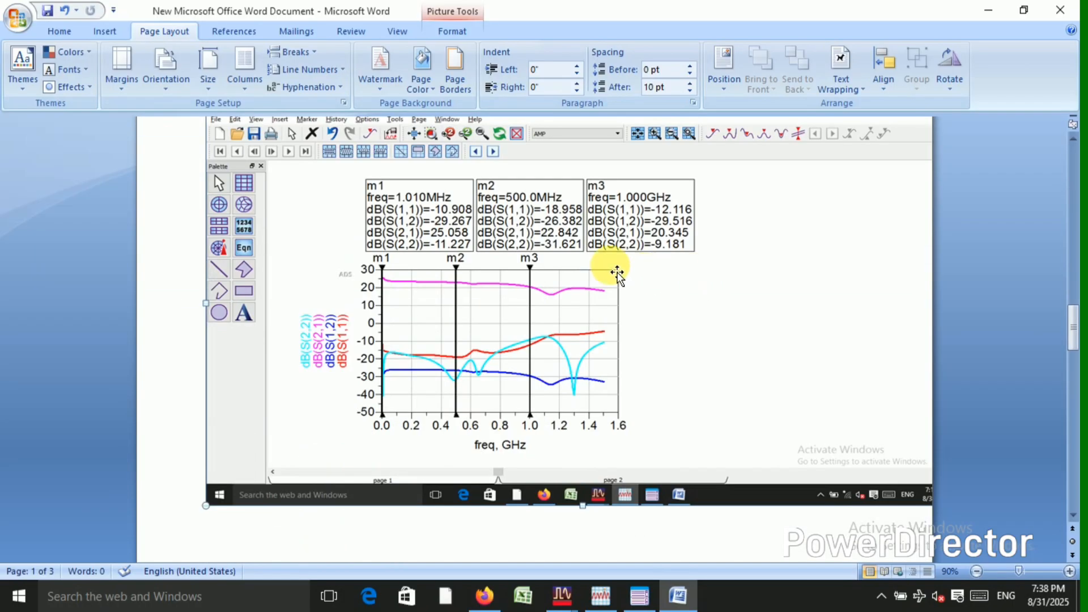
ctrl+scroll(587, 264, up, 2)
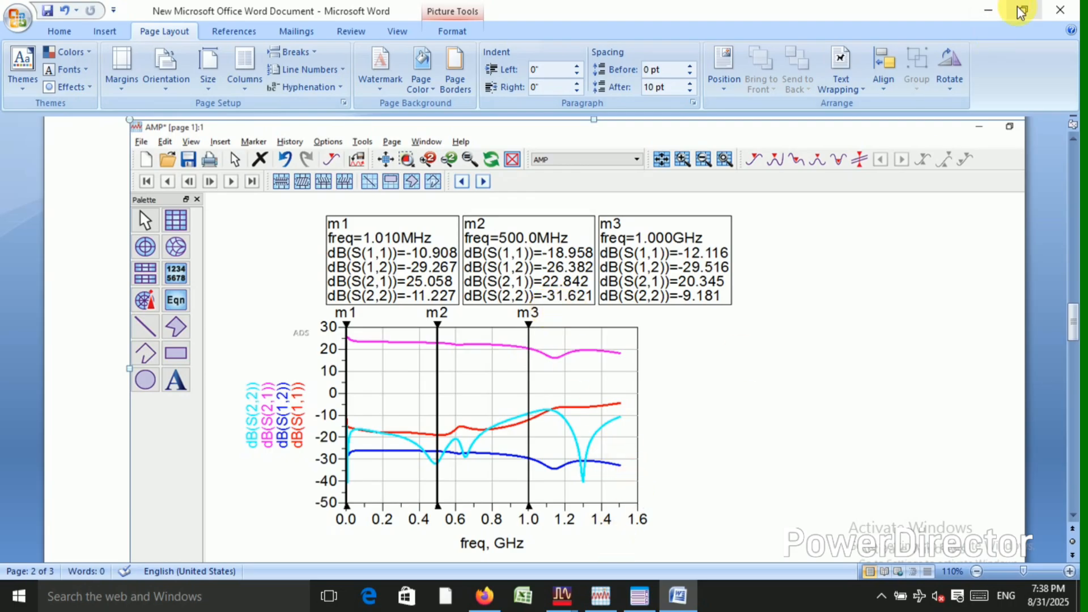
scroll(662, 327, up, 20)
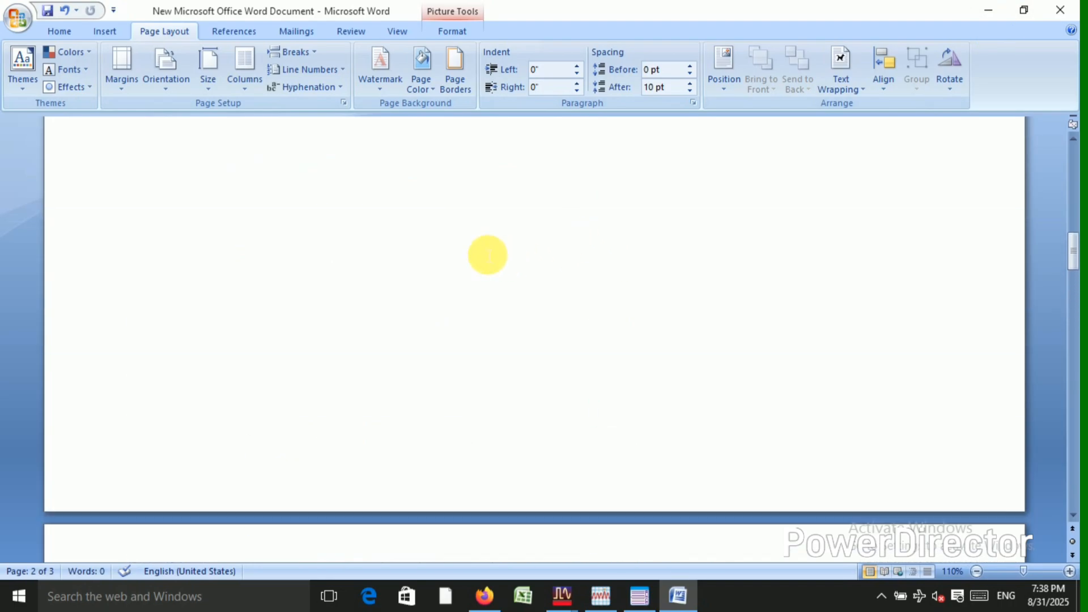
scroll(448, 269, down, 3)
scroll(759, 265, up, 4)
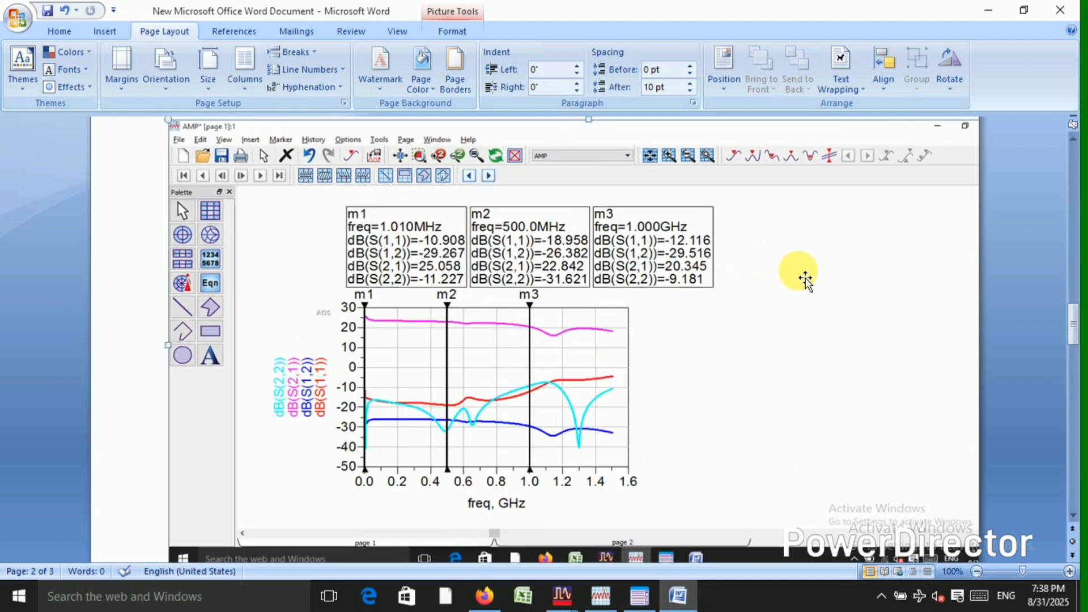
Place the Word document and AMP data display side by side and compare the page 2 capture with the simulated plot.
click(1024, 10)
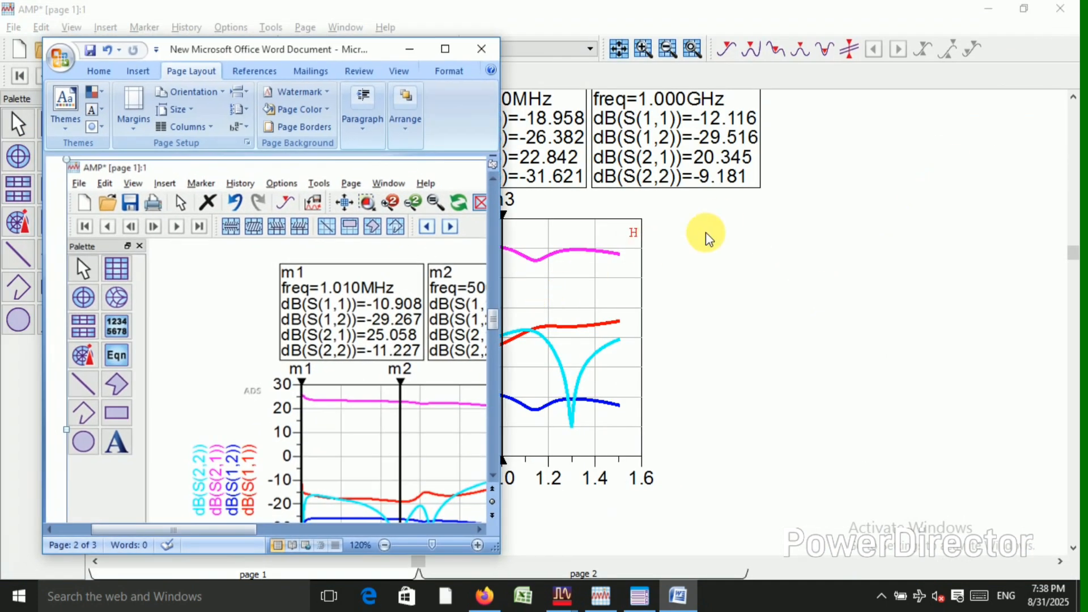
drag(244, 529, 292, 528)
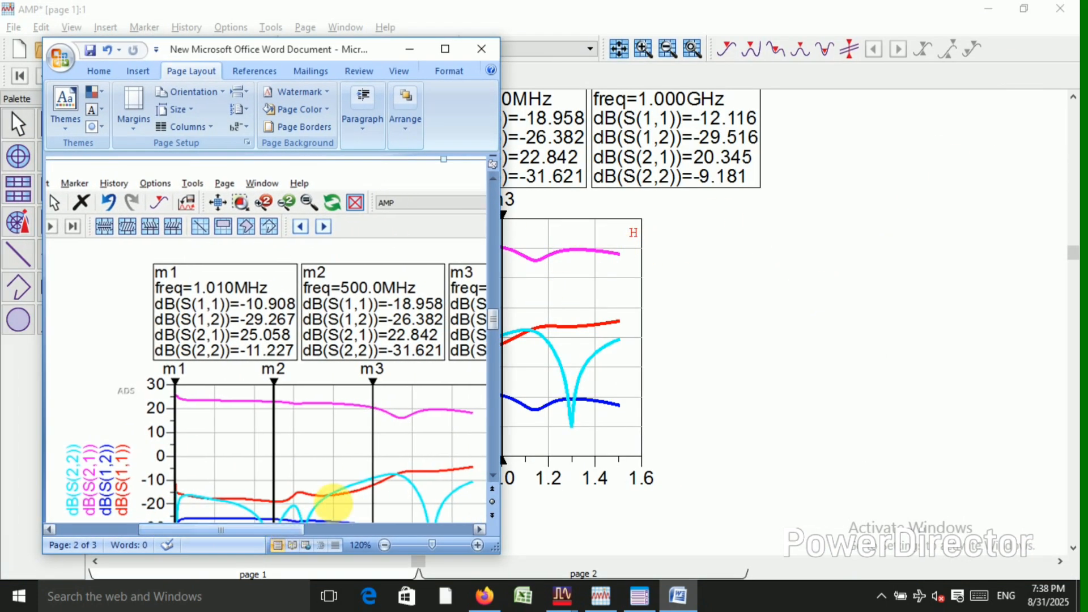
click(814, 357)
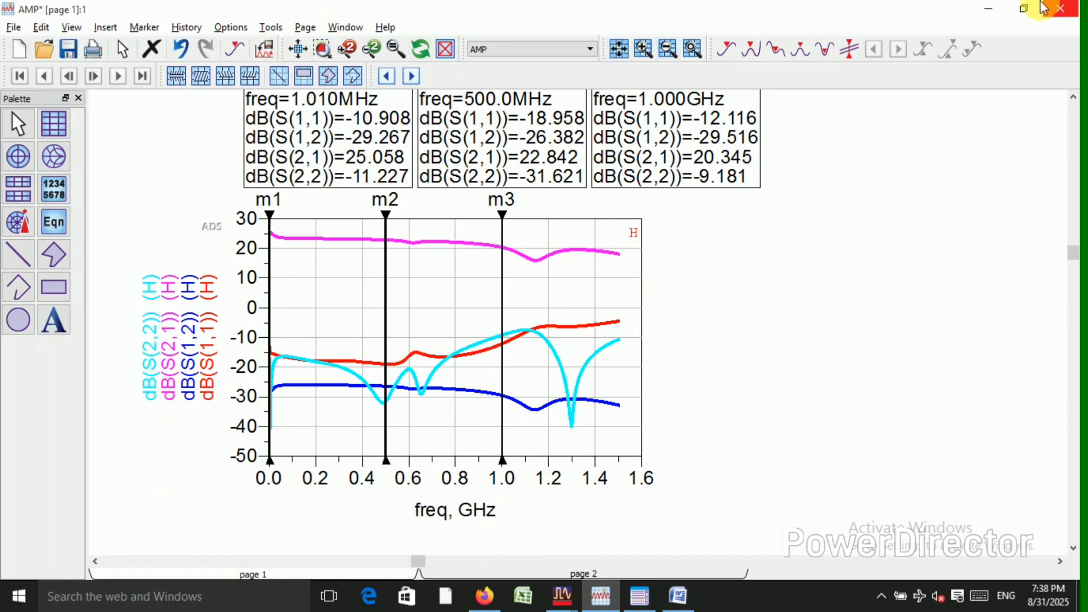
click(1023, 8)
scroll(800, 283, up, 4)
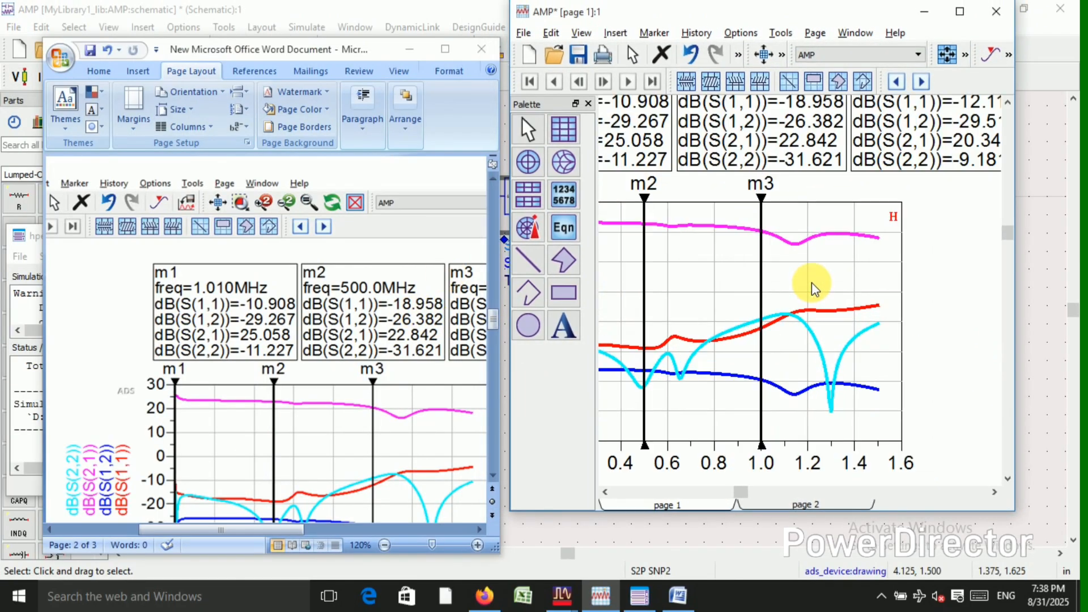
scroll(796, 300, down, 2)
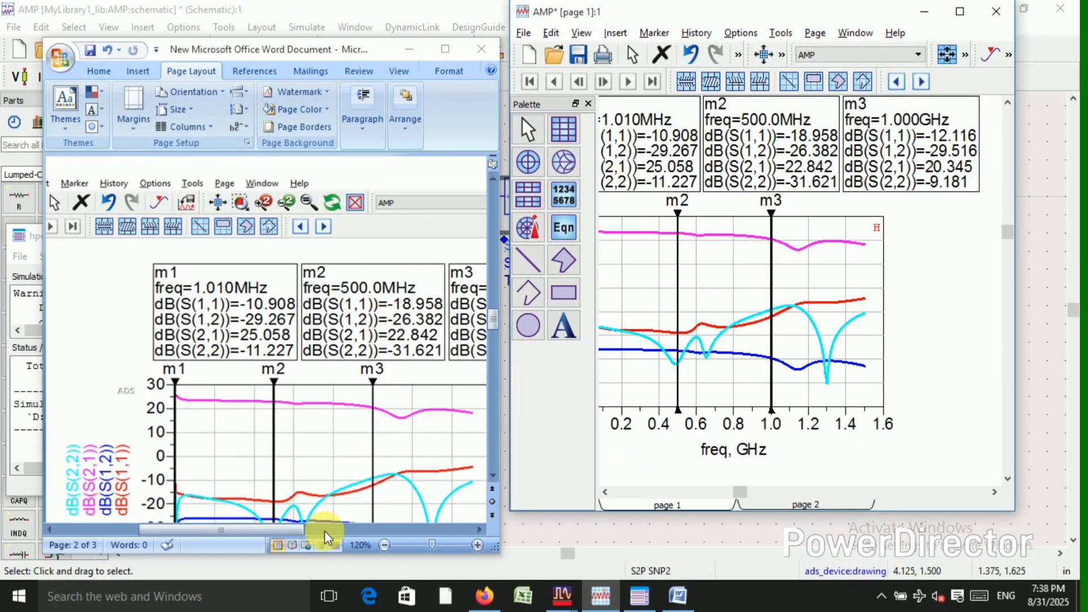
drag(265, 527, 299, 528)
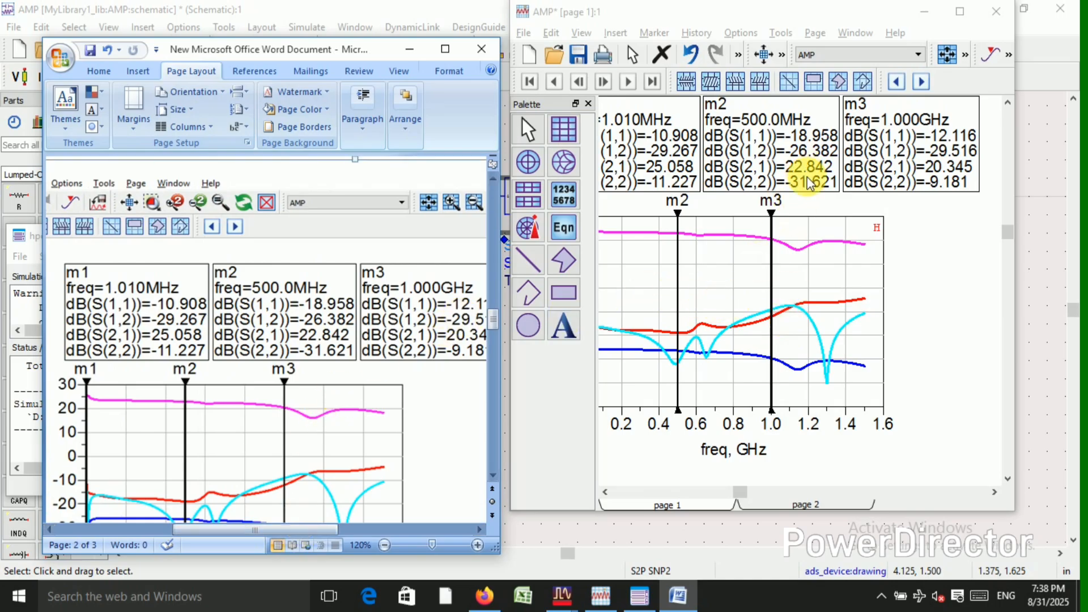
drag(811, 182, 804, 290)
scroll(803, 290, down, 1)
scroll(812, 272, down, 1)
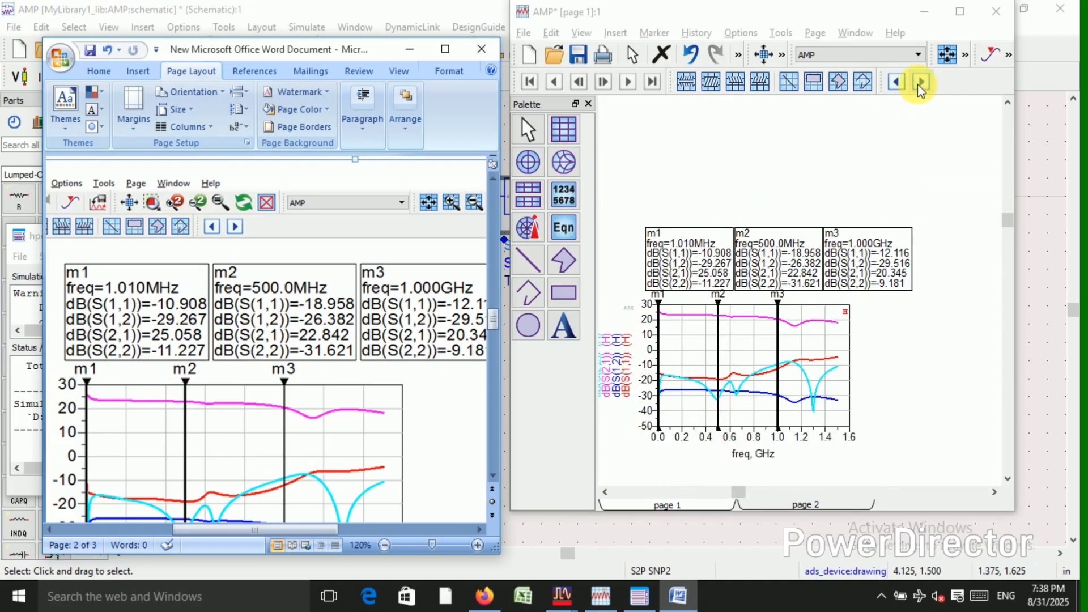
Minimize the AMP data display and show the first-page plot capture with its marker values in Word at 50% zoom.
click(960, 13)
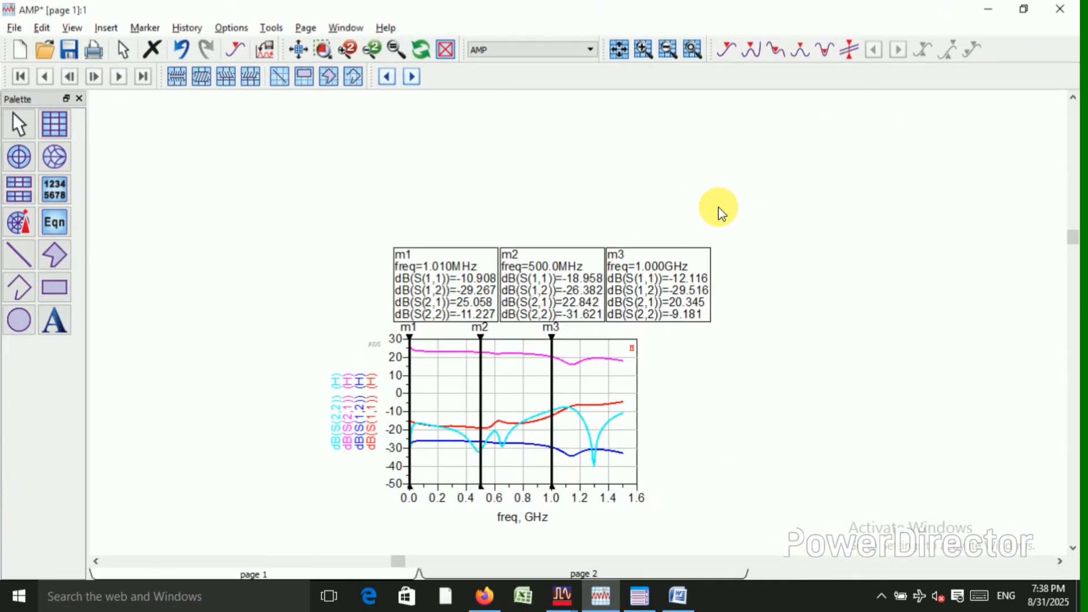
click(993, 9)
scroll(317, 331, up, 6)
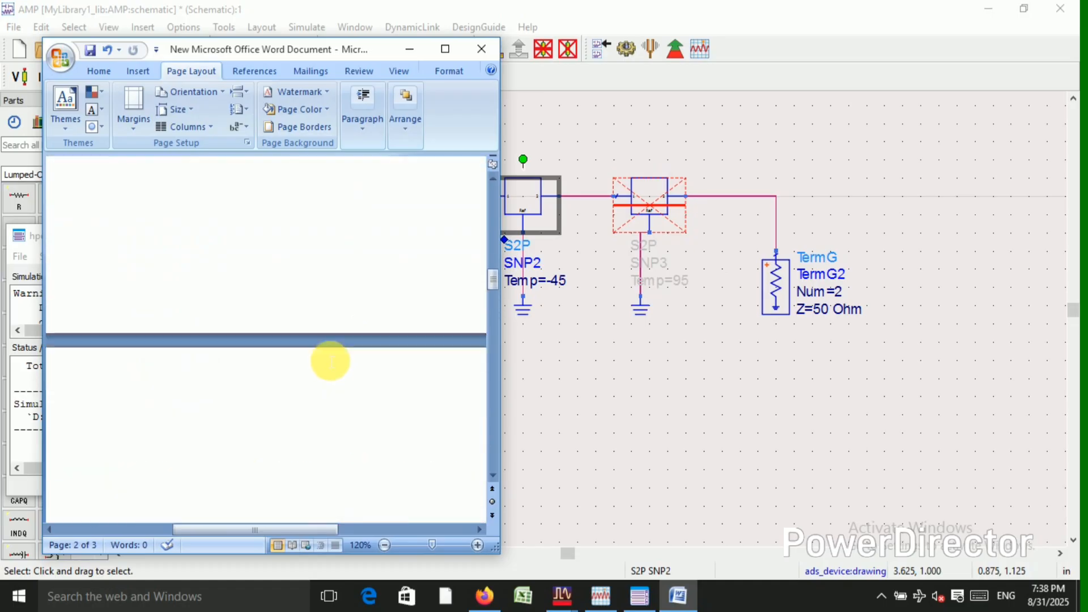
scroll(324, 341, up, 8)
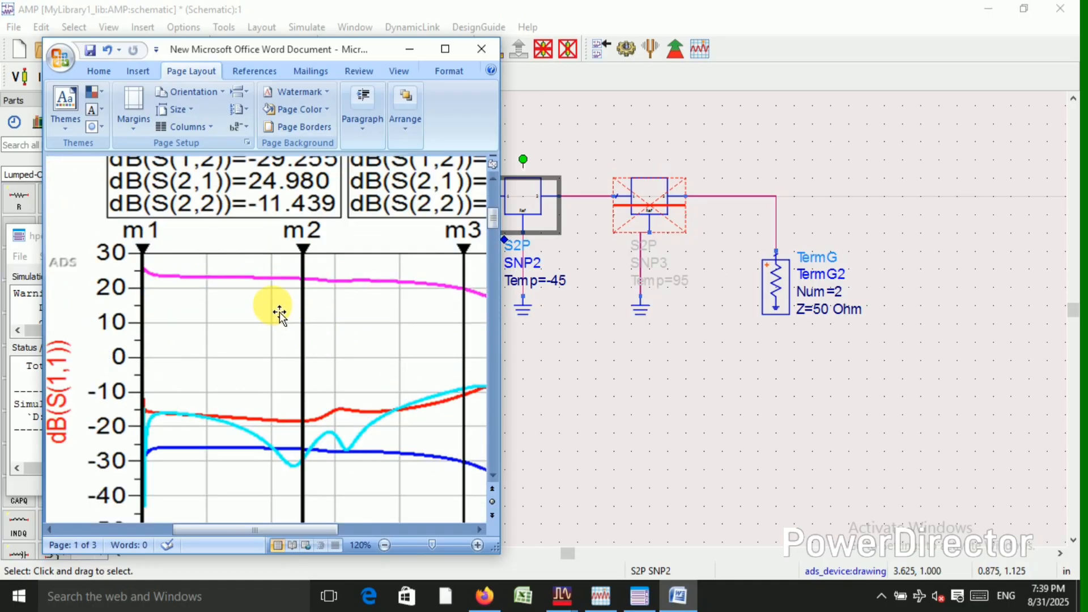
scroll(299, 295, down, 1)
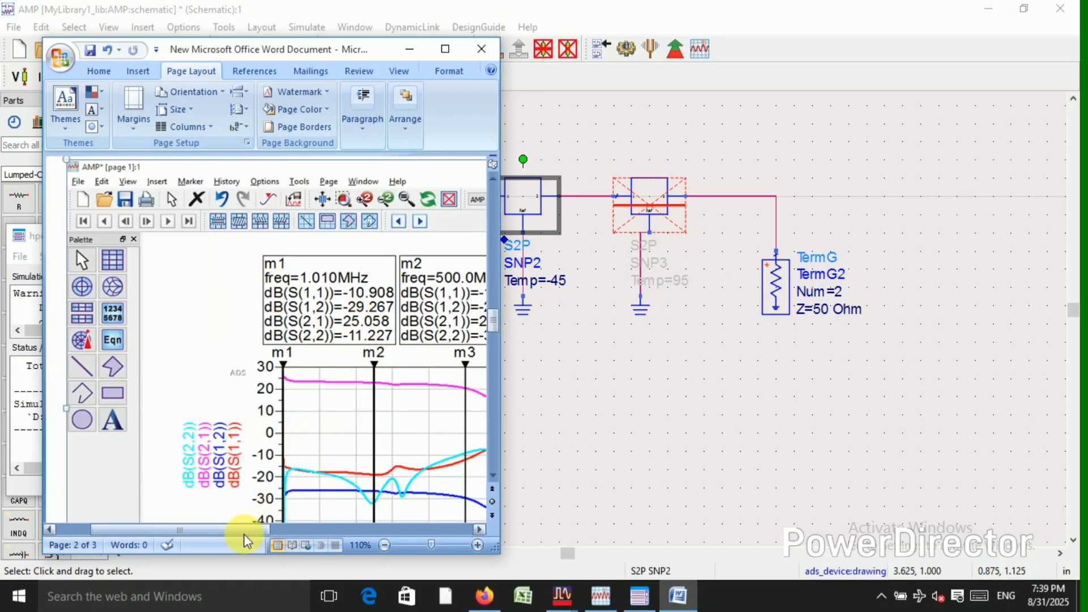
drag(245, 531, 331, 530)
drag(493, 320, 493, 197)
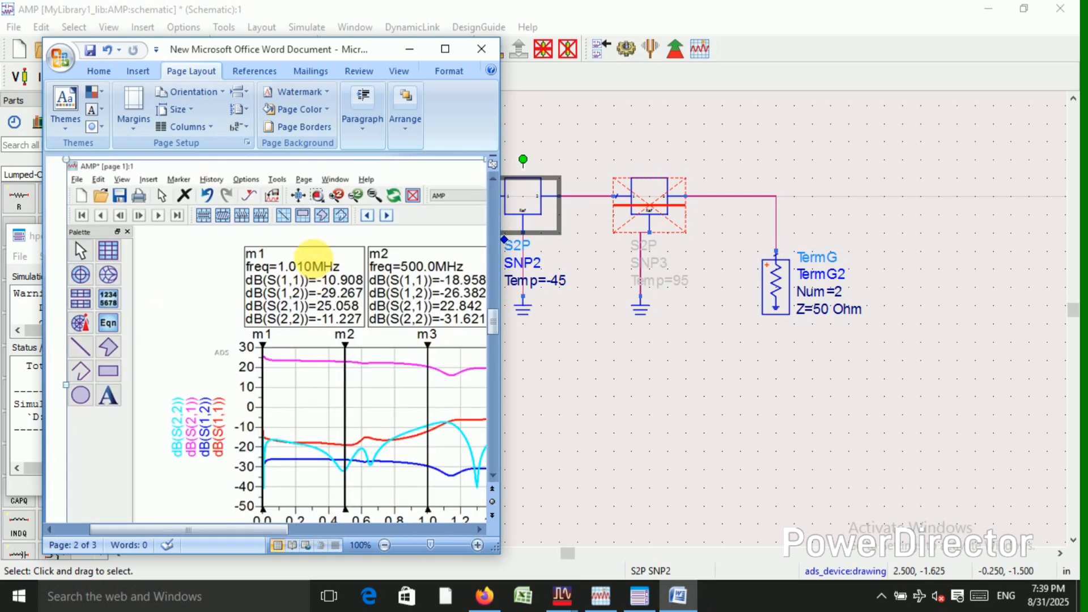
scroll(340, 267, down, 4)
scroll(340, 261, down, 5)
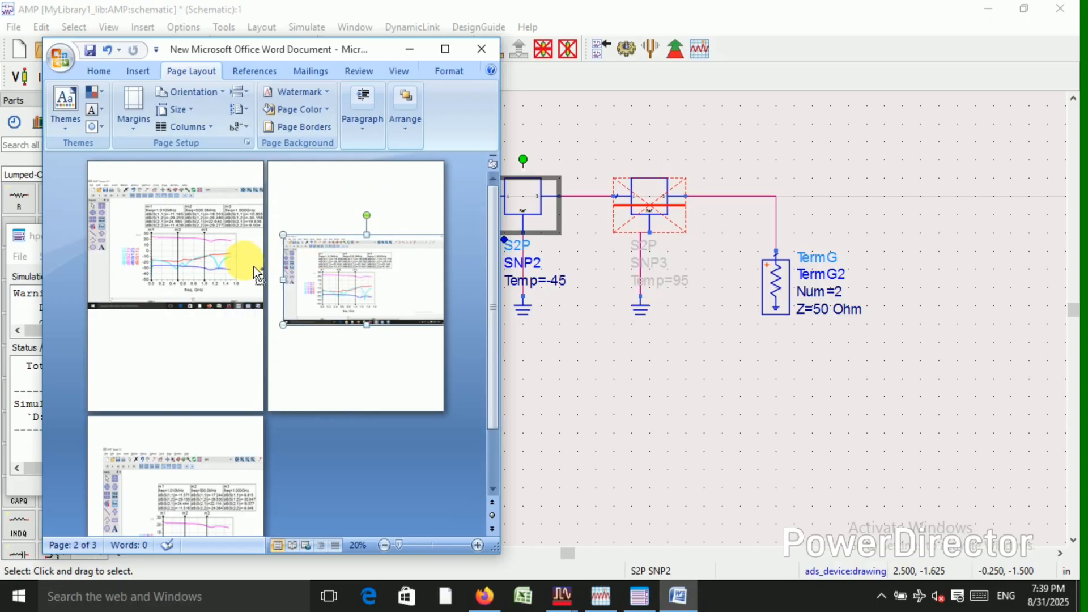
scroll(227, 258, up, 3)
scroll(232, 258, up, 6)
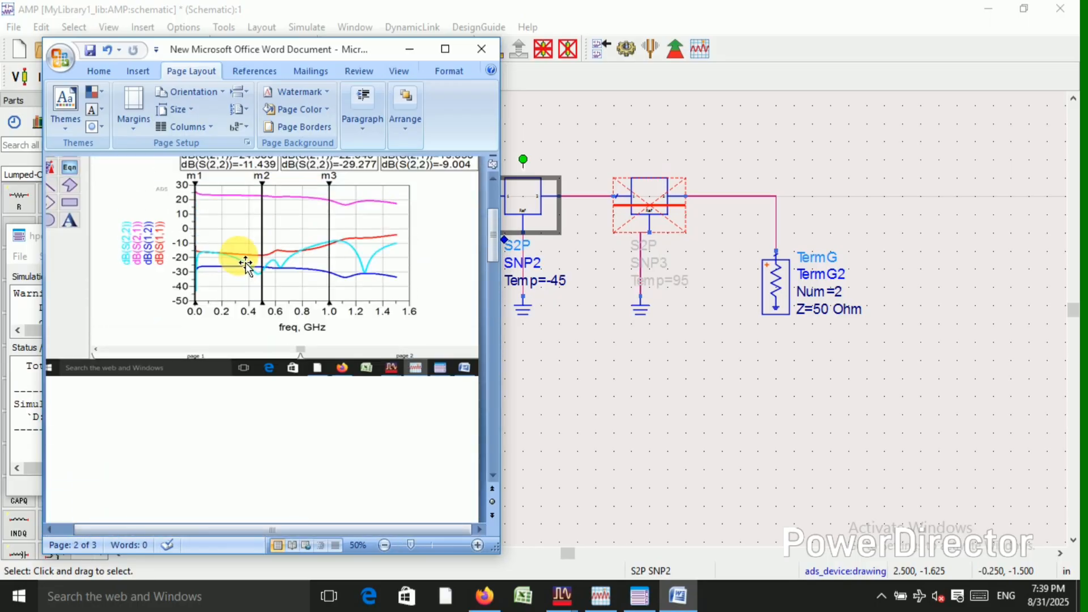
scroll(316, 255, up, 1)
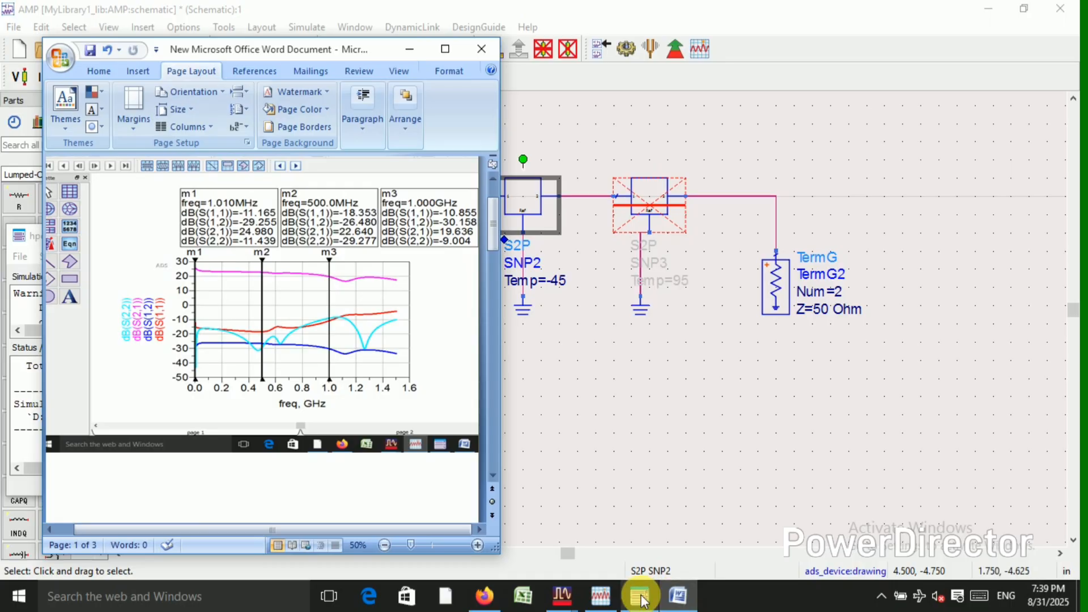
Bring the AMP data display back beside Word and compare its Temp=-45 plot with the first-page capture.
click(590, 602)
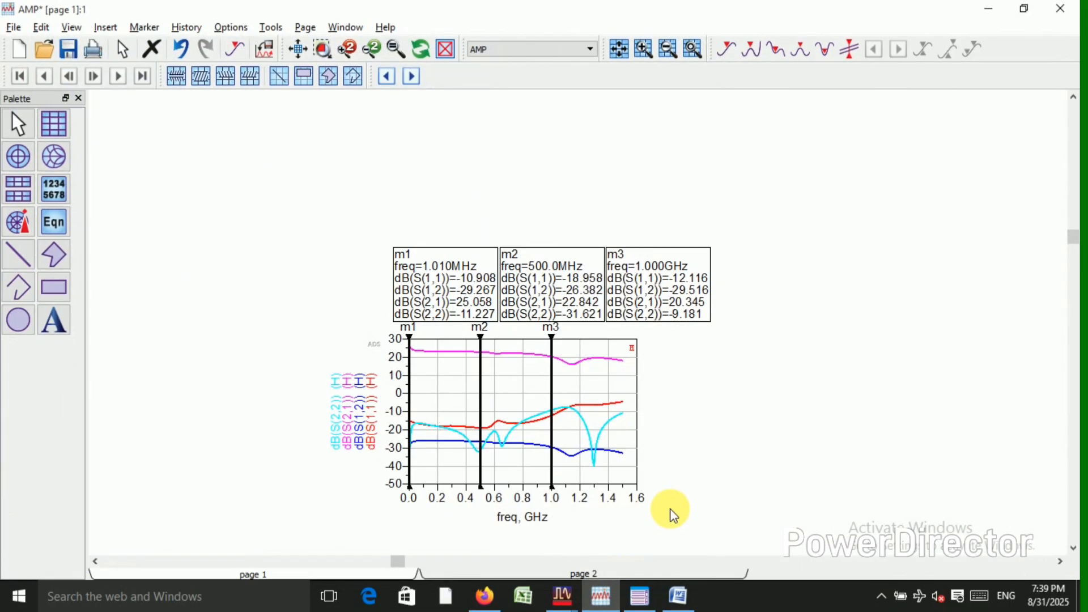
click(1020, 11)
scroll(812, 313, up, 4)
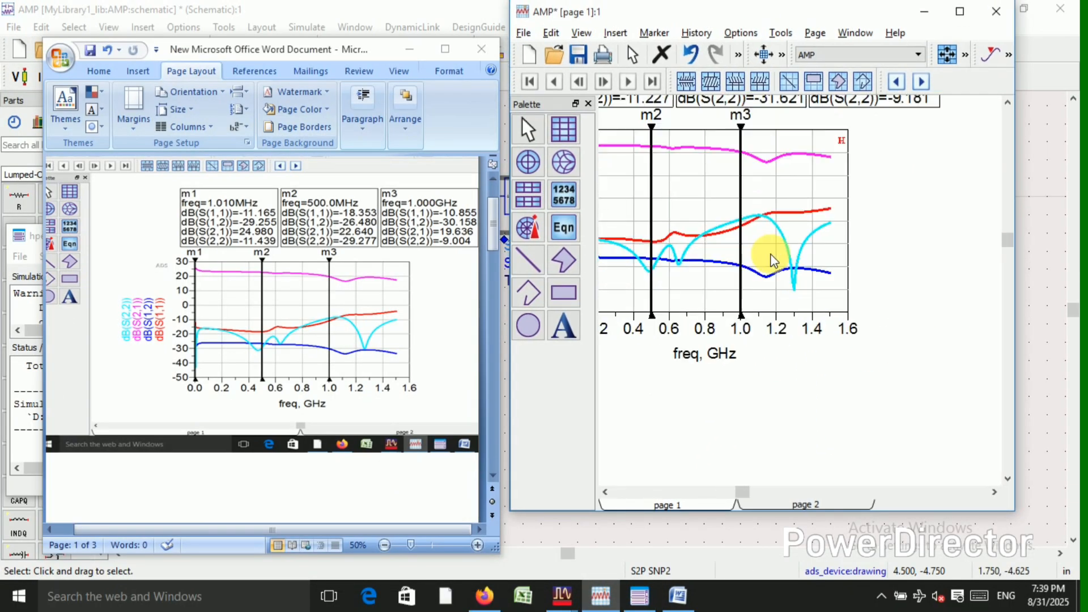
scroll(809, 297, down, 2)
scroll(720, 190, up, 2)
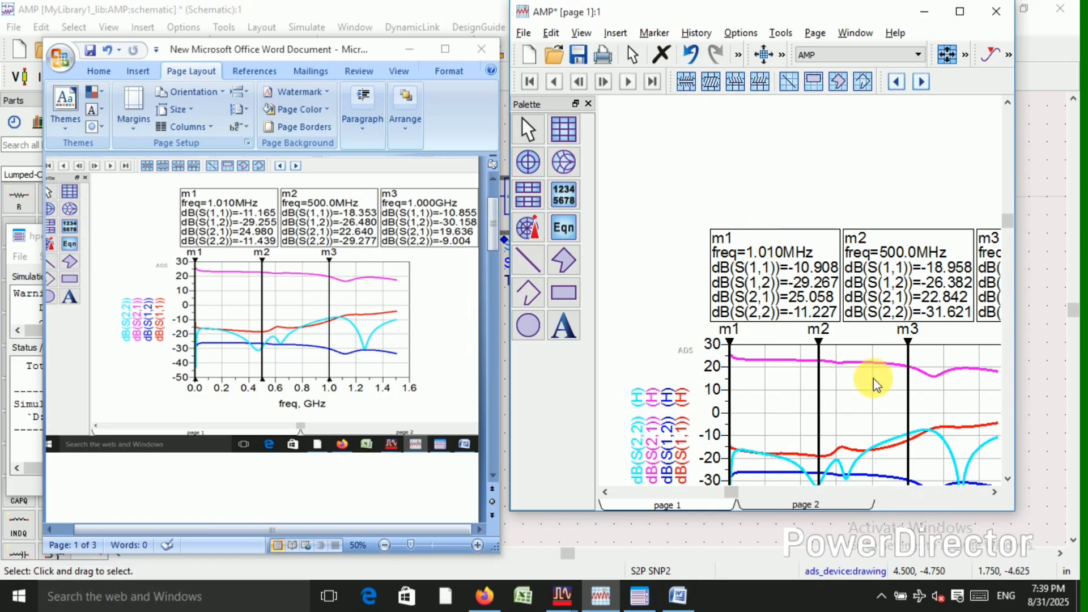
scroll(824, 324, down, 1)
scroll(927, 362, up, 1)
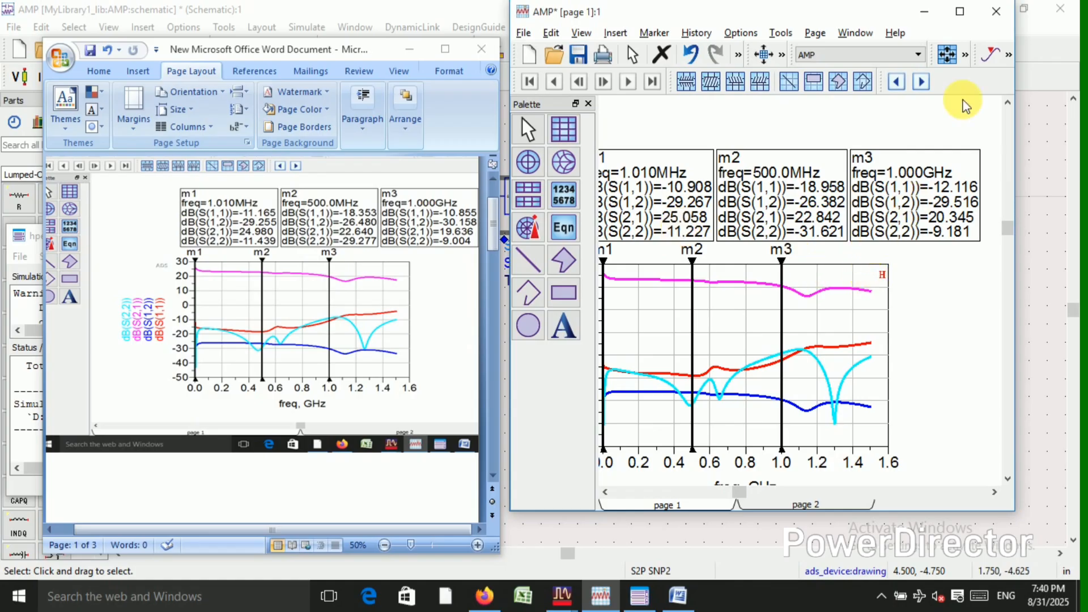
Return to the AMP schematic, deactivate and short SNP2, and reactivate the SNP3 component with Temp=95.
click(930, 11)
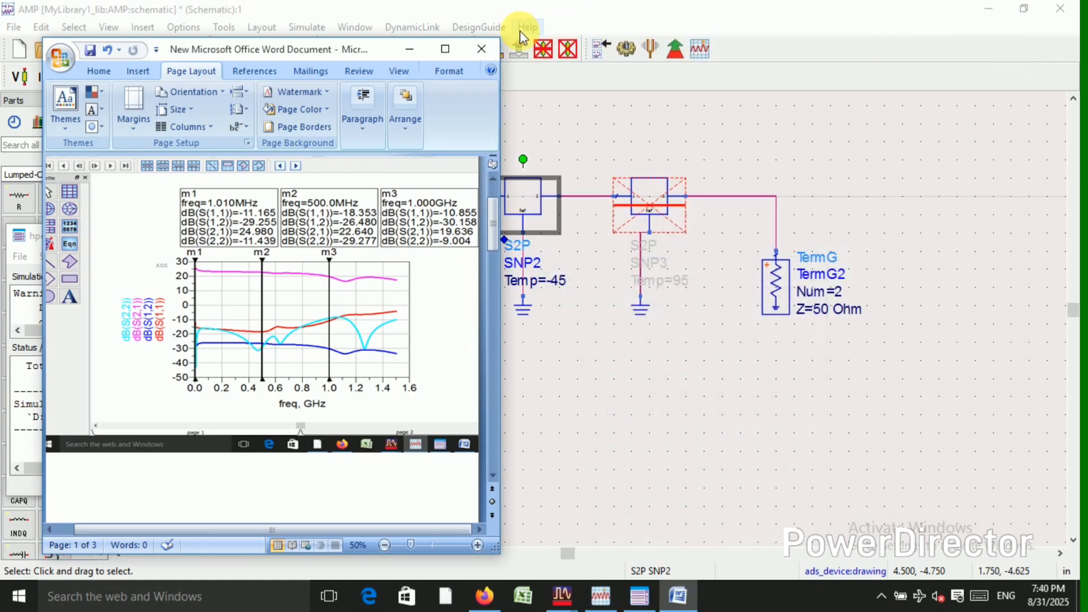
click(409, 48)
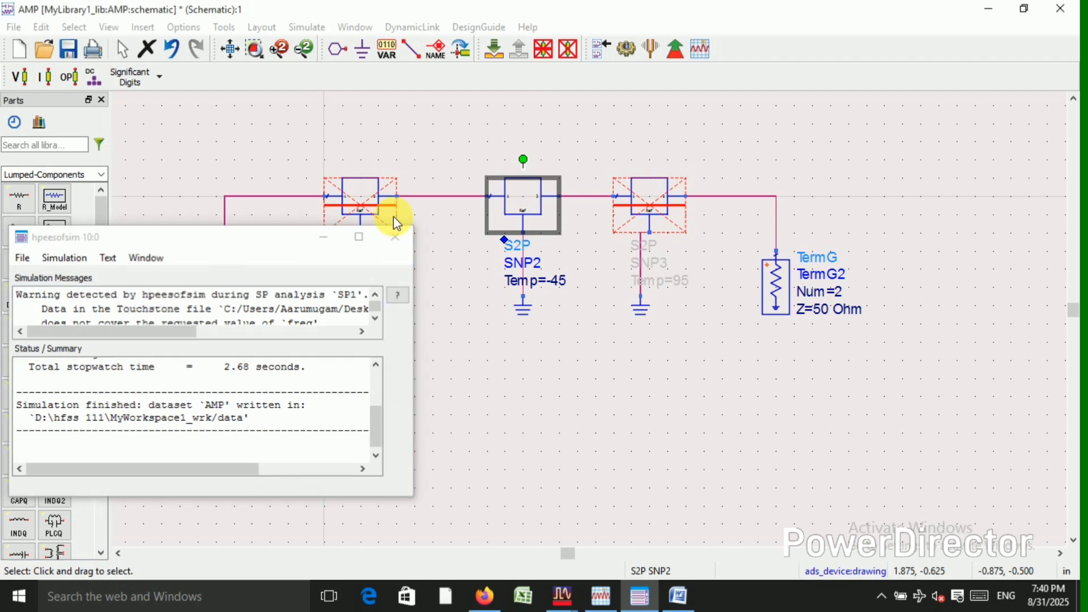
click(394, 235)
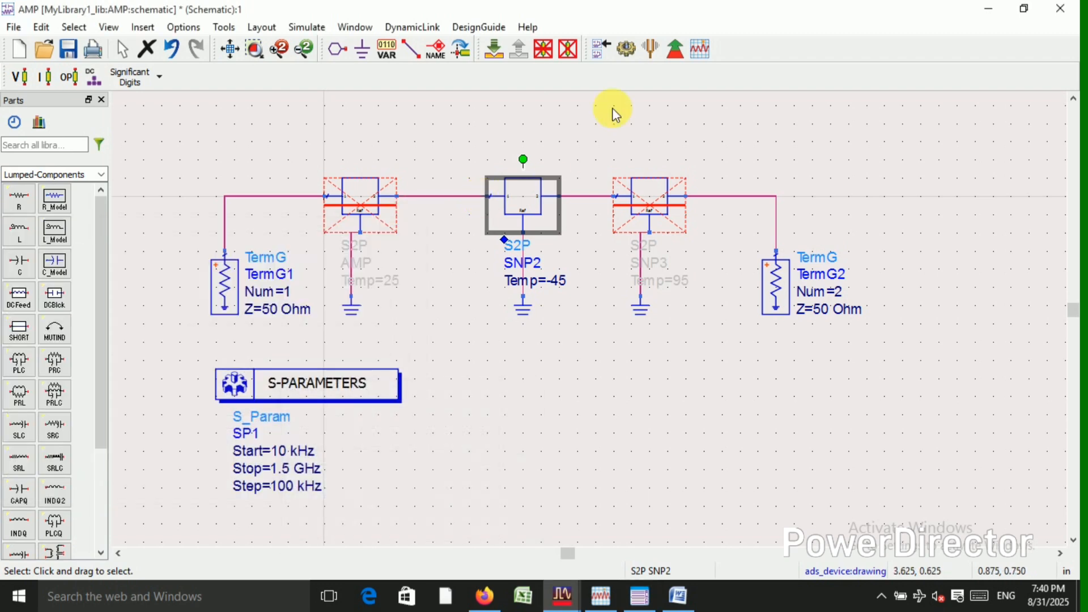
click(544, 49)
click(650, 204)
click(545, 49)
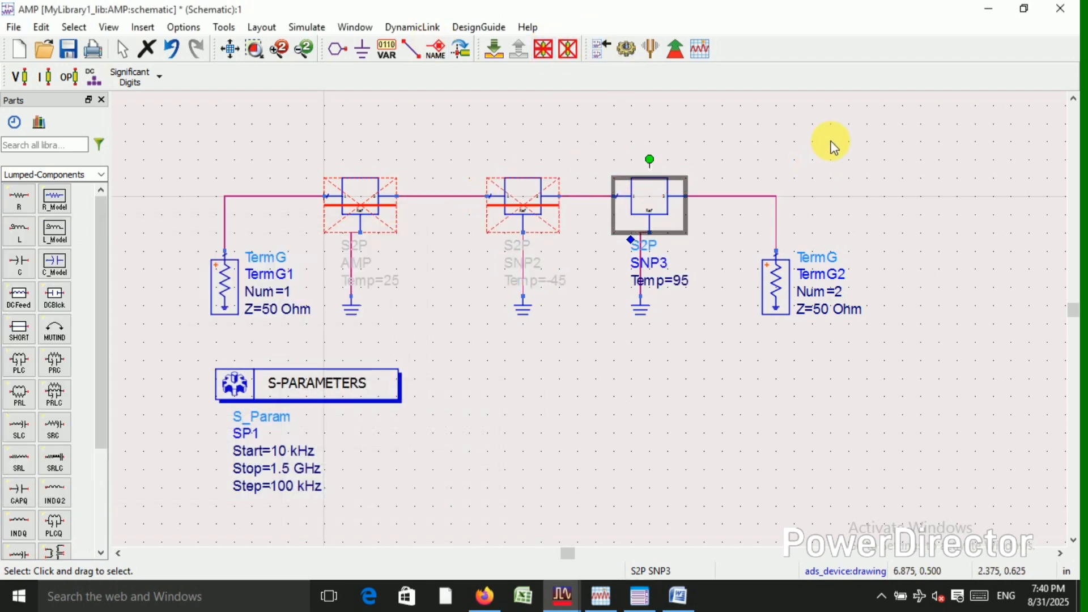
Simulate the schematic with SNP3 active, compare the updated plot with the Word capture, and enlarge the data display.
click(627, 50)
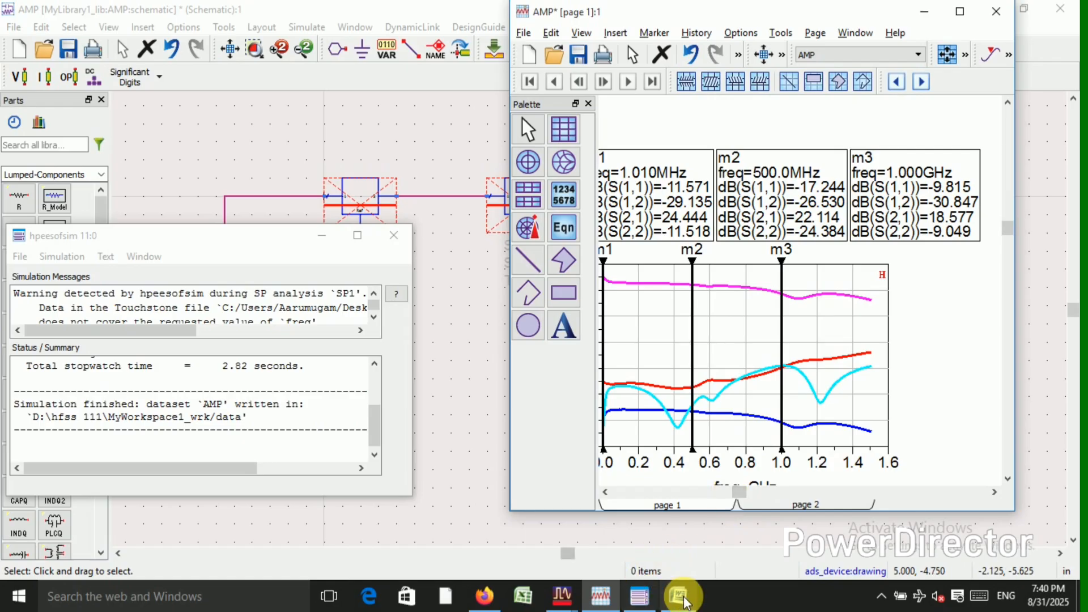
click(657, 602)
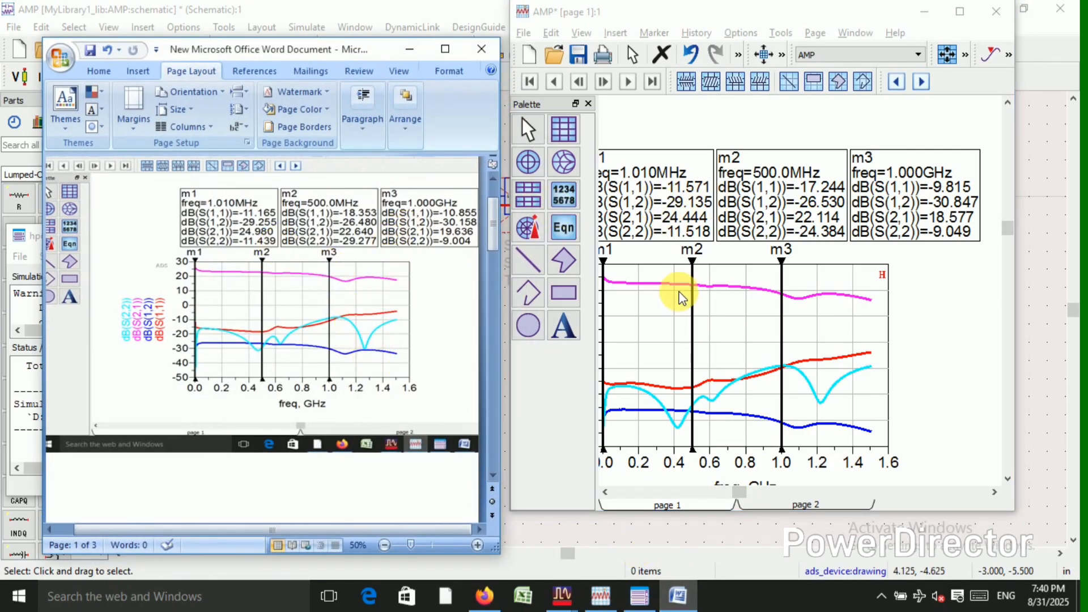
drag(724, 511, 724, 573)
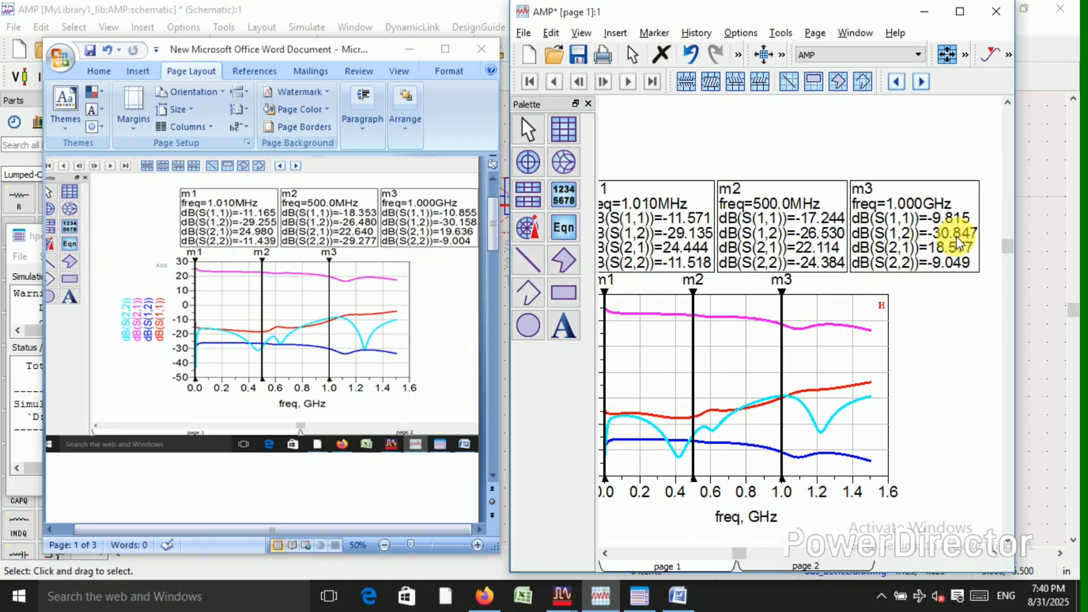
click(960, 11)
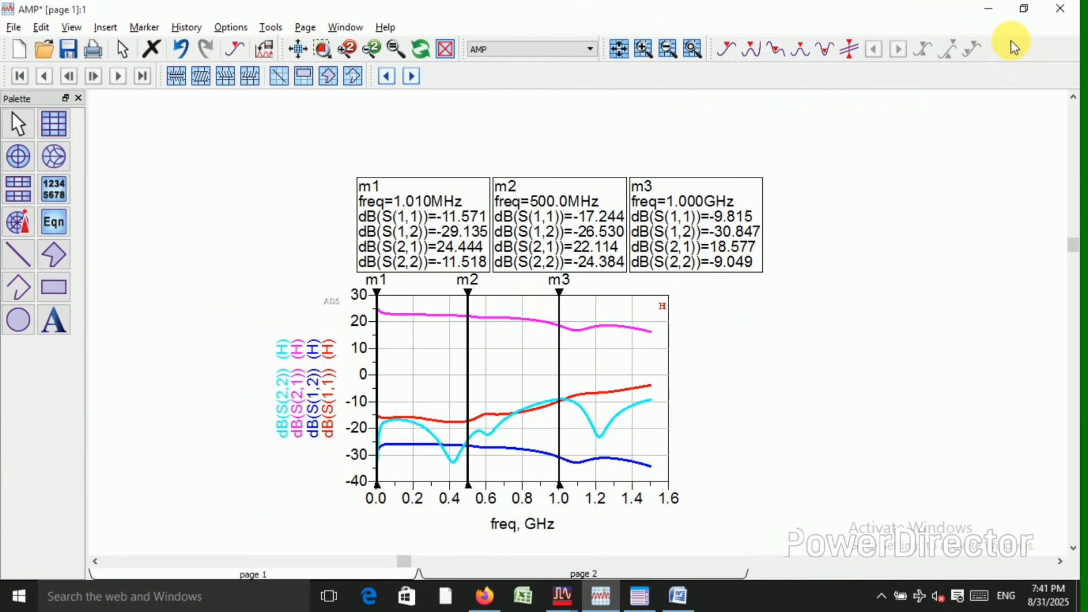
Return to the AMP schematic and examine the active SNP3 component and the shorted AMP and SNP2 components.
click(989, 8)
click(409, 49)
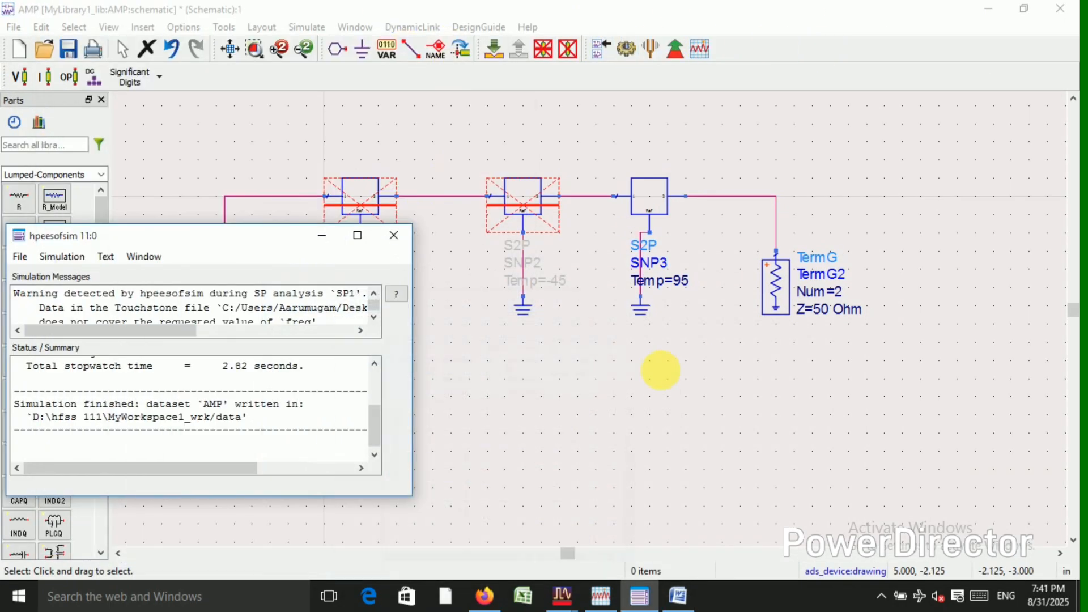
click(311, 244)
scroll(663, 285, up, 2)
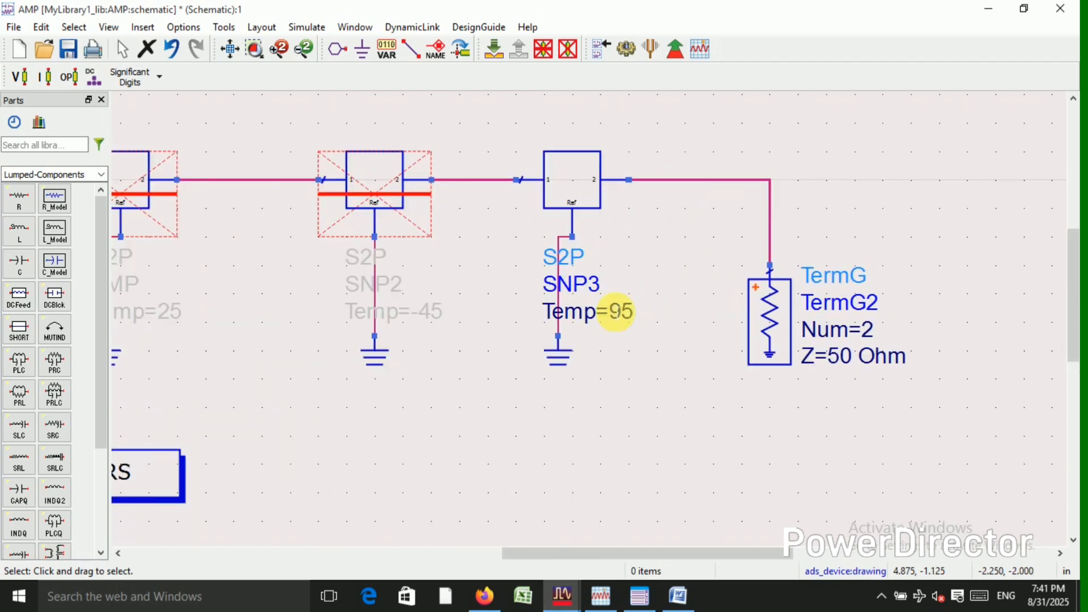
scroll(616, 310, down, 3)
scroll(529, 318, up, 2)
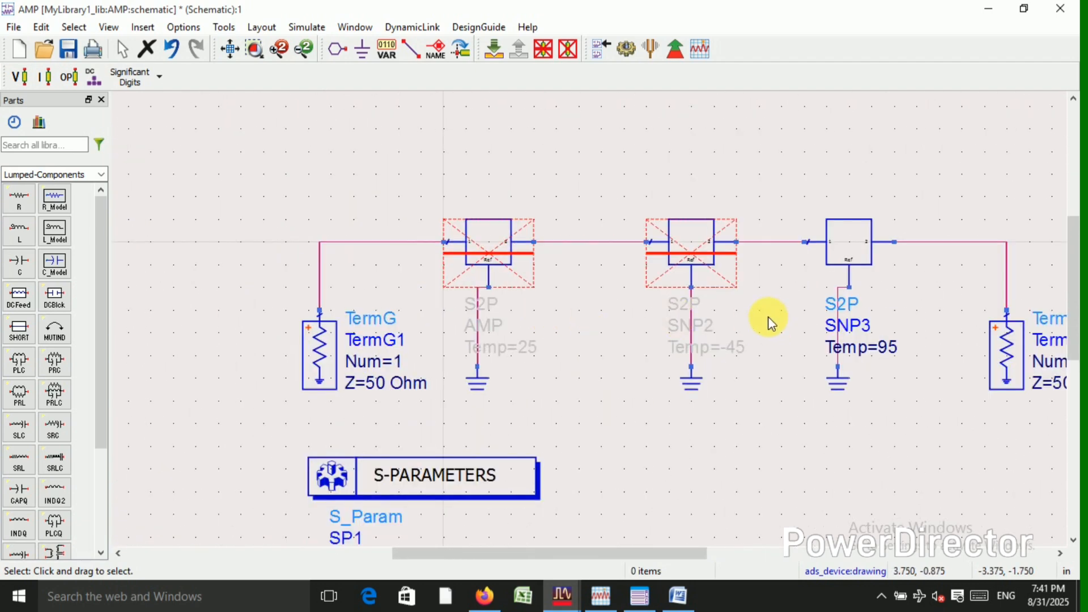
scroll(735, 343, down, 1)
scroll(679, 333, up, 1)
scroll(557, 326, down, 1)
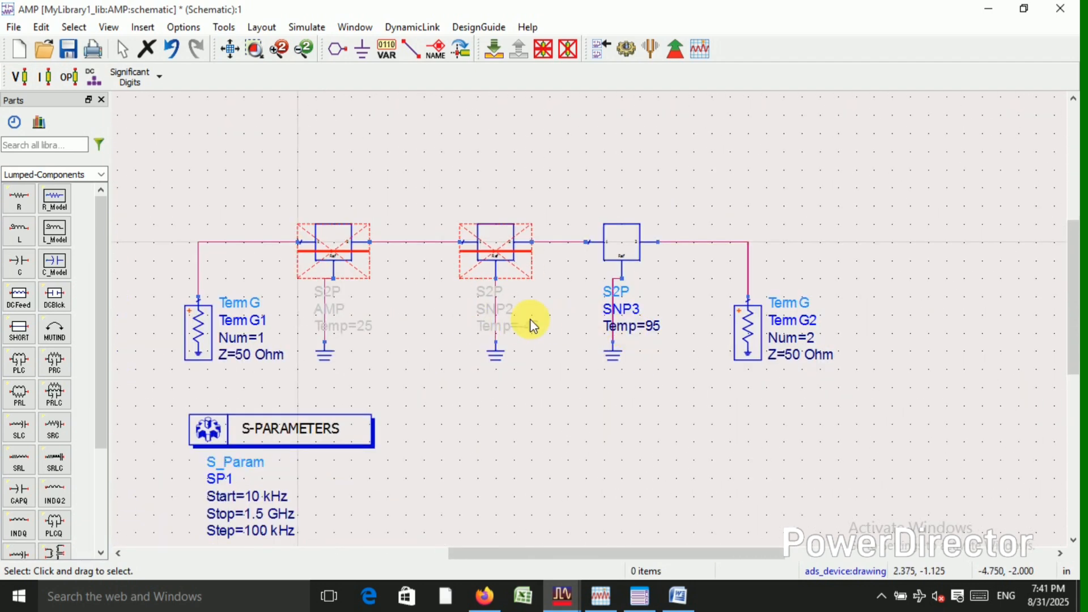
scroll(564, 317, up, 2)
scroll(592, 325, down, 1)
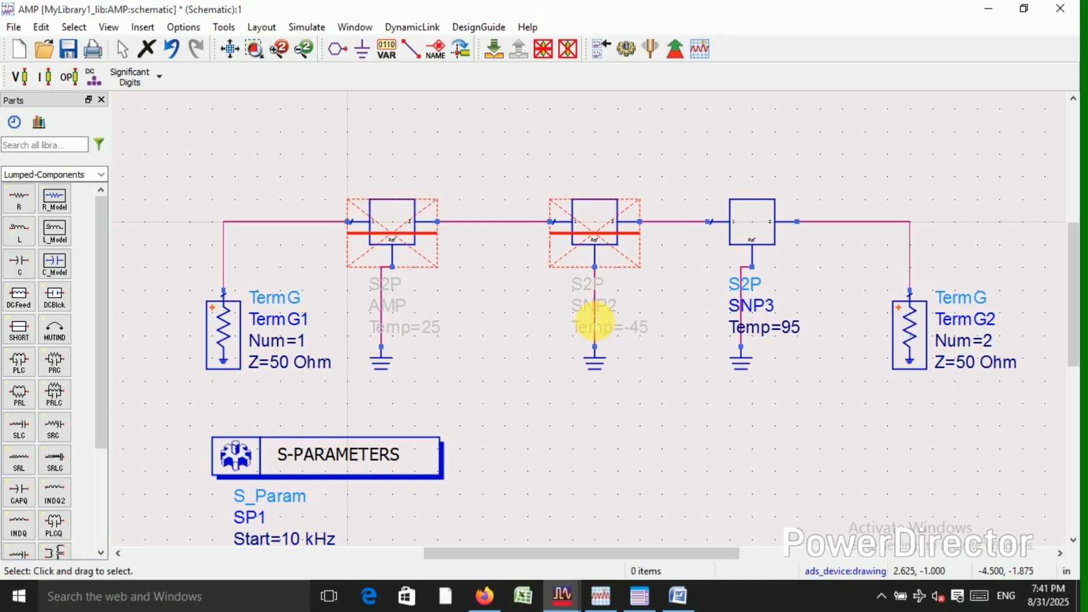